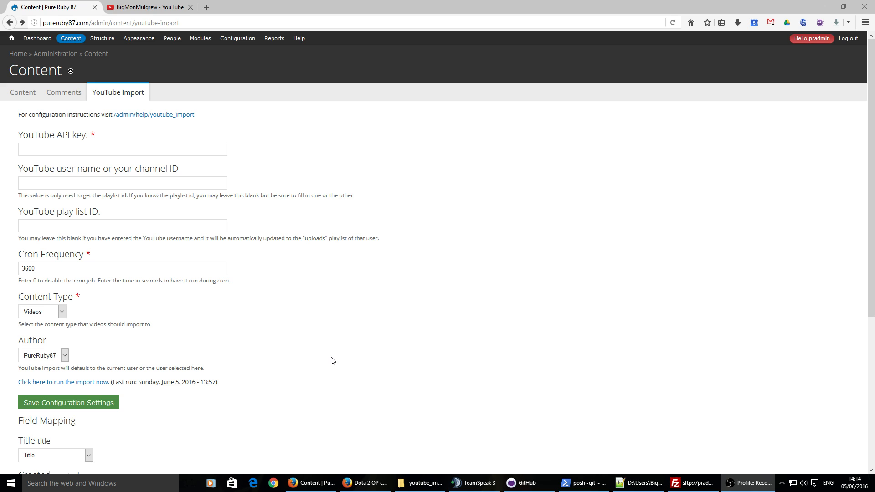
Examine the YouTube data options available for mapping to the Title field in the Field Mapping section.
{"action": "scroll", "coordinate": [332, 361], "scroll_direction": "down", "scroll_amount": 6}
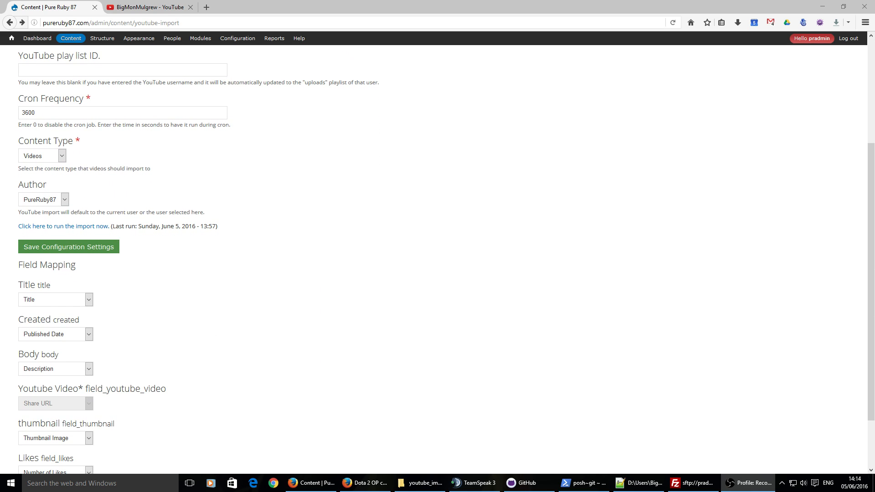
{"action": "left_click", "coordinate": [71, 301]}
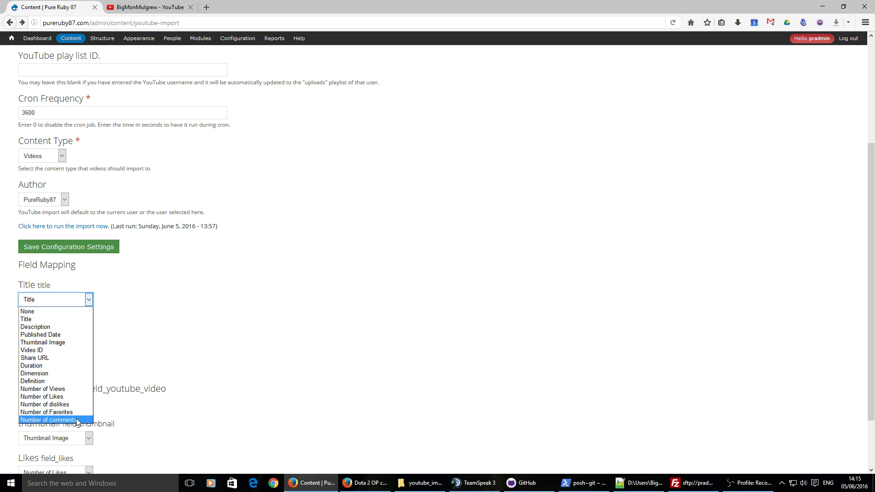
{"action": "left_click", "coordinate": [306, 294]}
{"action": "left_click", "coordinate": [67, 299]}
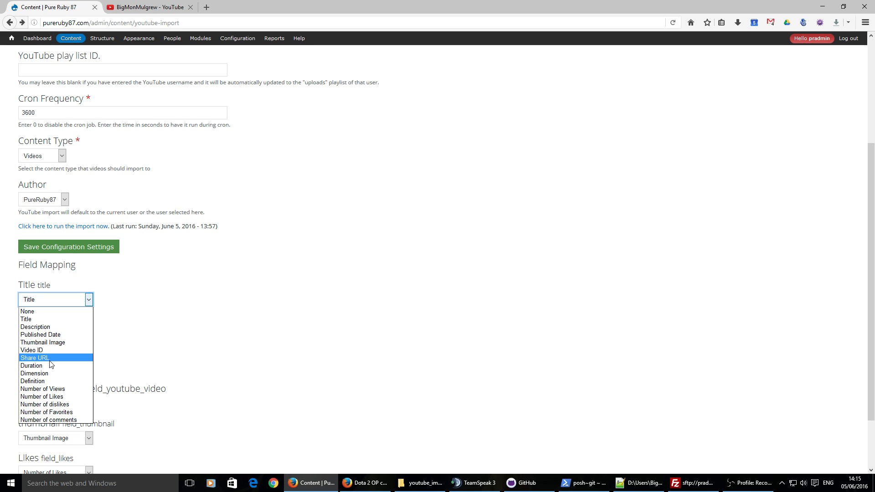
{"action": "left_click", "coordinate": [197, 289]}
{"action": "scroll", "coordinate": [235, 256], "scroll_direction": "up", "scroll_amount": 5}
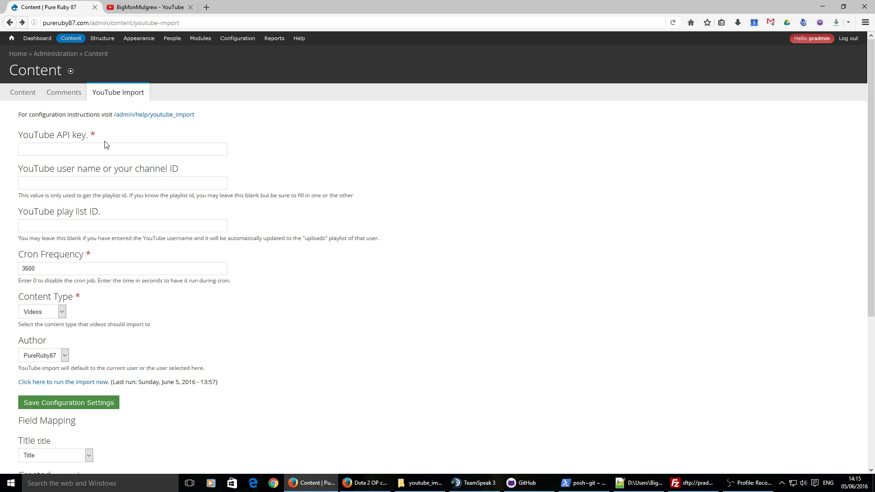
Reload the YouTube Import settings page from the site's Content administration section.
{"action": "mouse_move", "coordinate": [136, 39]}
{"action": "left_click_drag", "start_coordinate": [182, 23], "coordinate": [92, 24]}
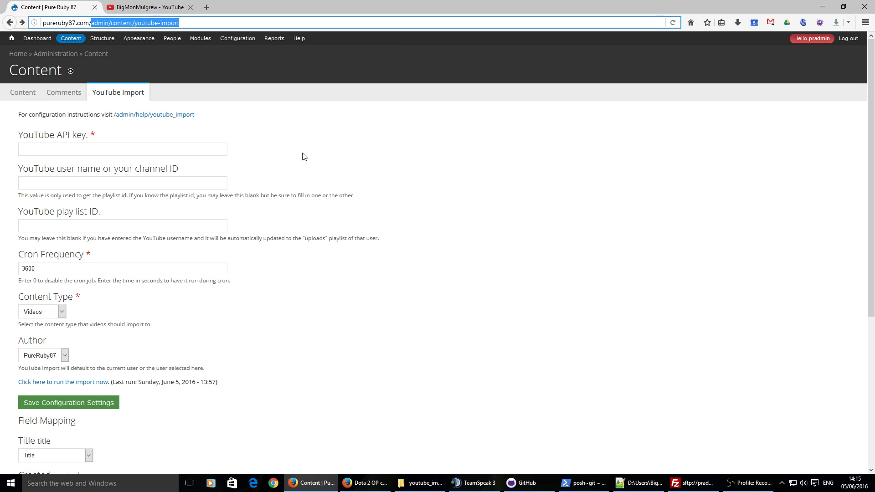
{"action": "left_click", "coordinate": [281, 146]}
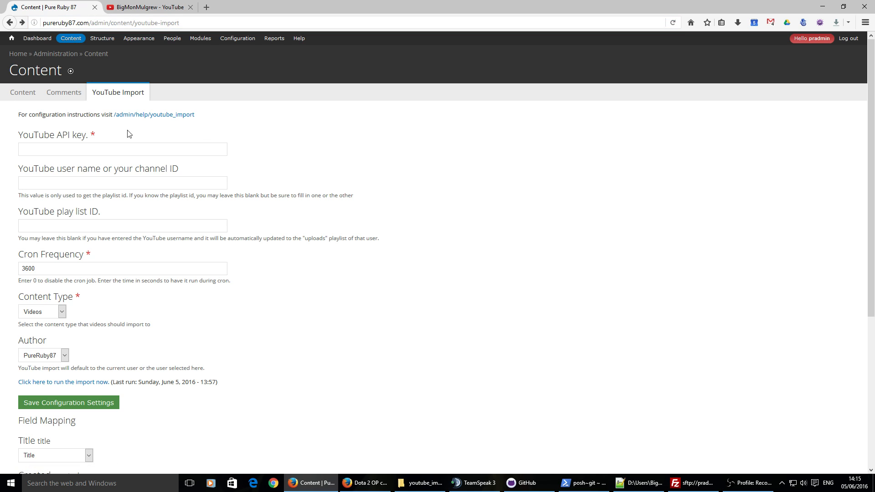
{"action": "mouse_move", "coordinate": [67, 40]}
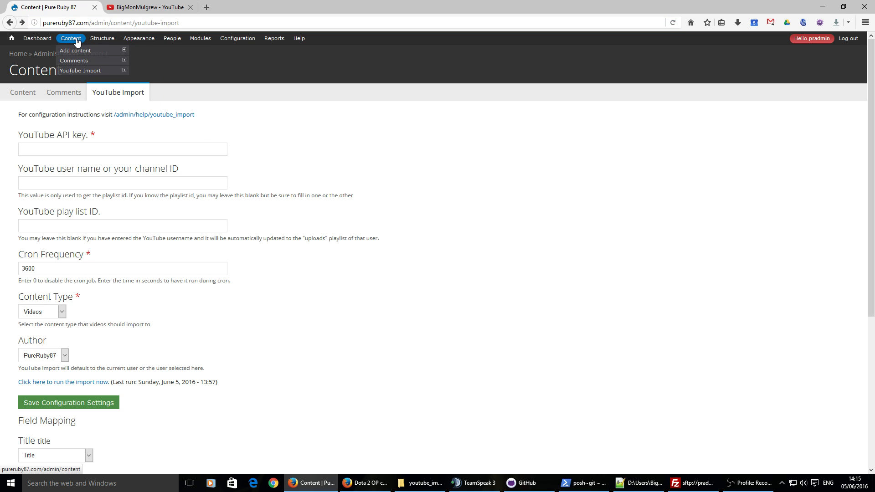
{"action": "left_click", "coordinate": [80, 72]}
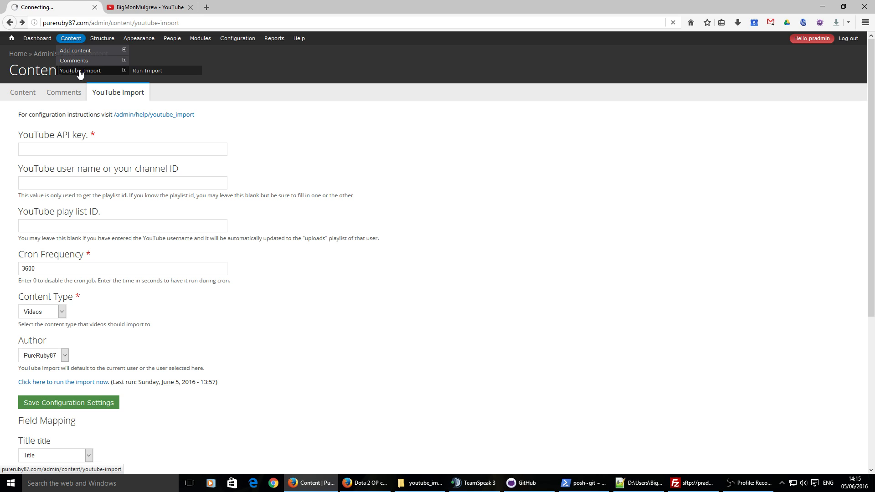
Clear the YouTube API key, user name or channel ID, and play list ID fields.
{"action": "double_click", "coordinate": [176, 151]}
{"action": "key", "text": "BackSpace"}
{"action": "key", "text": "Tab"}
{"action": "key", "text": "BackSpace"}
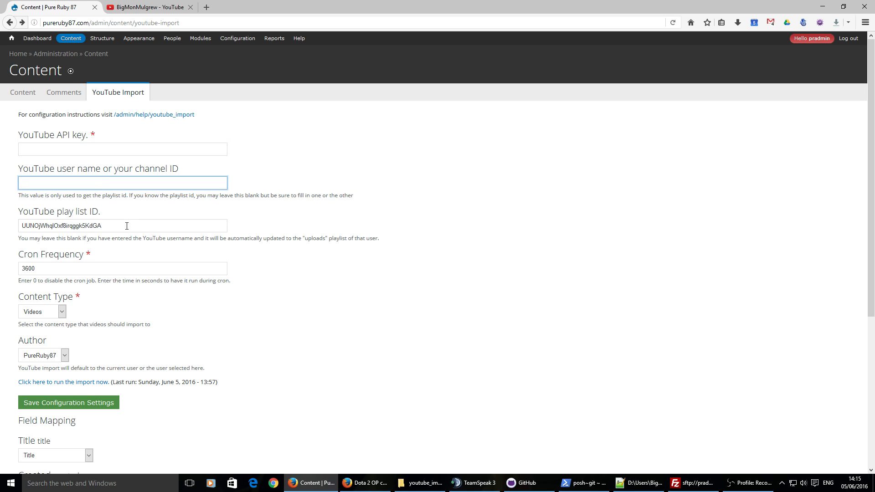
{"action": "key", "text": "Tab"}
{"action": "key", "text": "BackSpace"}
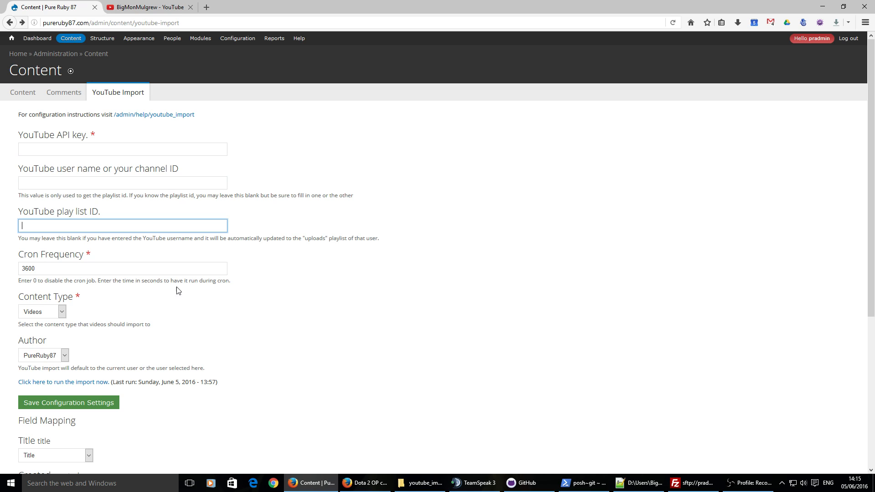
{"action": "left_click", "coordinate": [79, 149]}
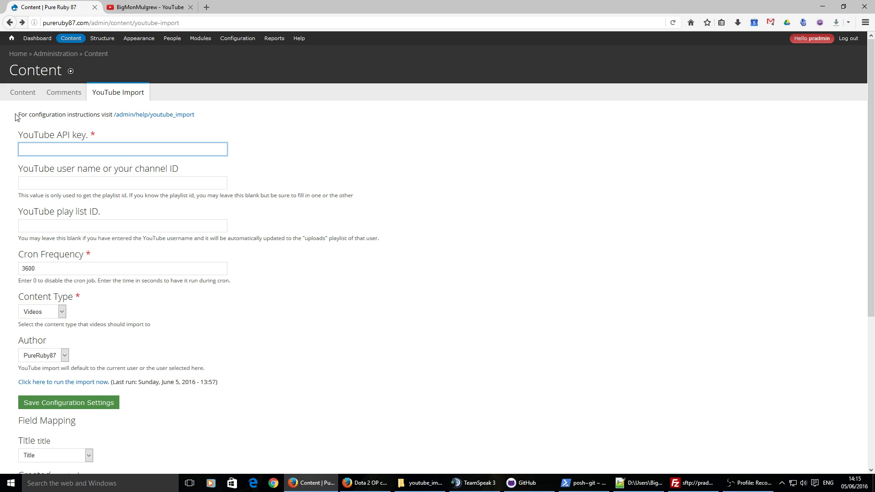
Open the linked YouTube Import configuration instructions in a new browser tab and switch to it.
{"action": "left_click_drag", "start_coordinate": [16, 117], "coordinate": [214, 118]}
{"action": "left_click", "coordinate": [203, 124]}
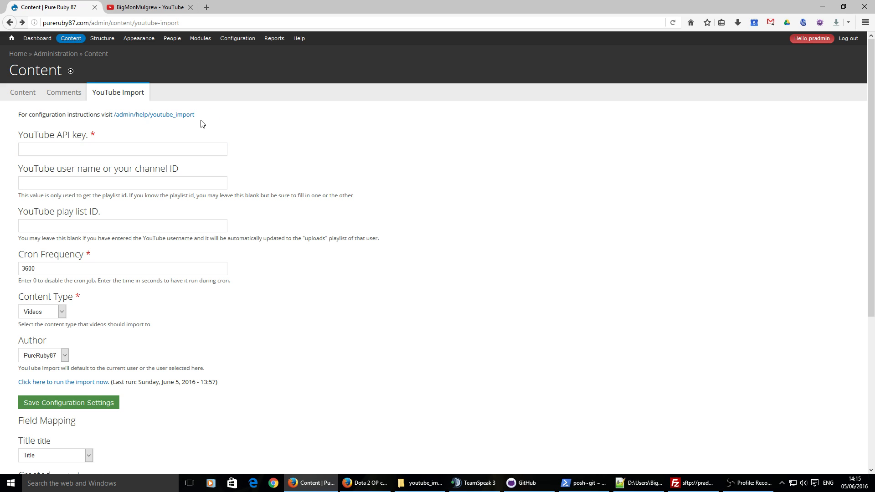
{"action": "right_click", "coordinate": [164, 115]}
{"action": "left_click", "coordinate": [182, 118]}
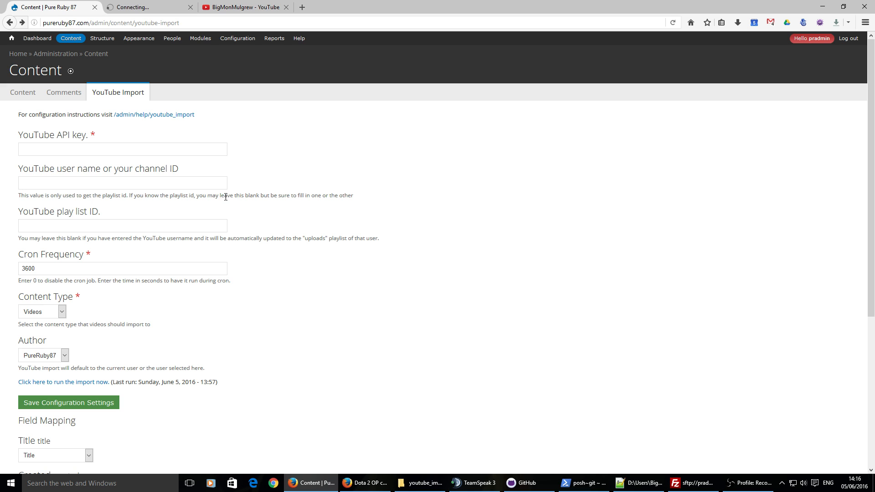
{"action": "left_click", "coordinate": [133, 6]}
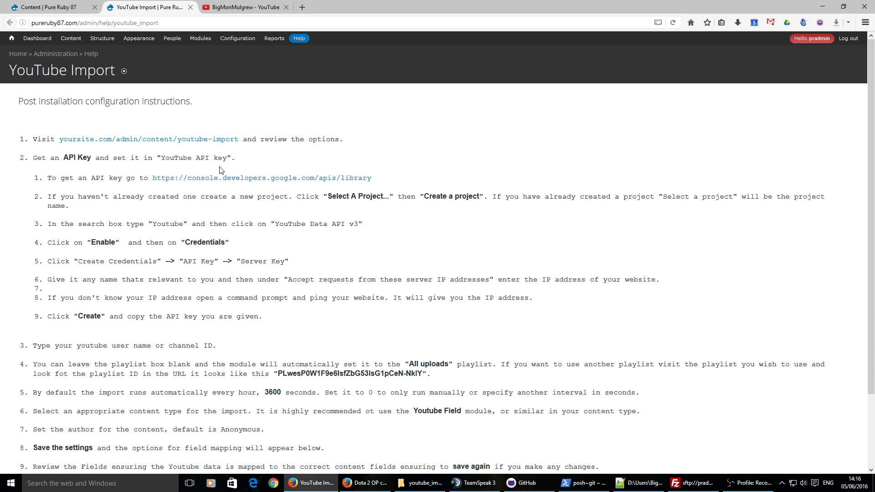
Open the Google developers API library link from the API key instructions in a new browser tab and switch to it.
{"action": "scroll", "coordinate": [245, 277], "scroll_direction": "down", "scroll_amount": 3}
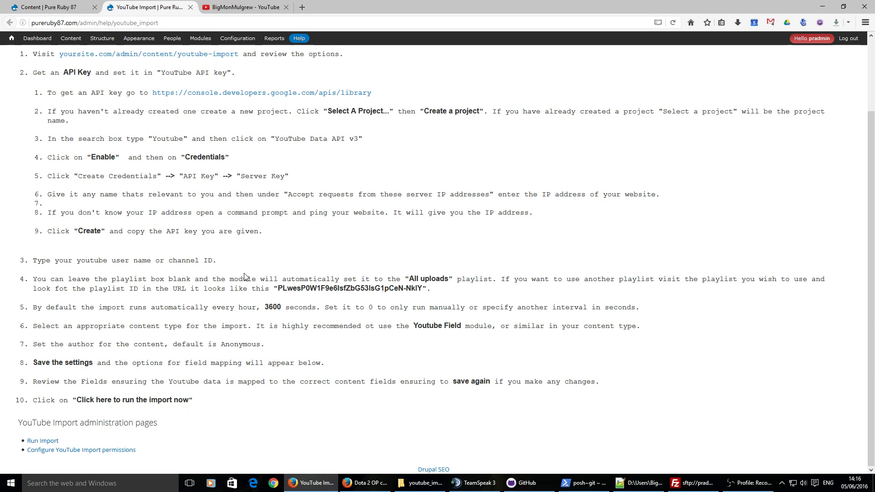
{"action": "scroll", "coordinate": [245, 276], "scroll_direction": "up", "scroll_amount": 2}
{"action": "scroll", "coordinate": [247, 269], "scroll_direction": "up", "scroll_amount": 1}
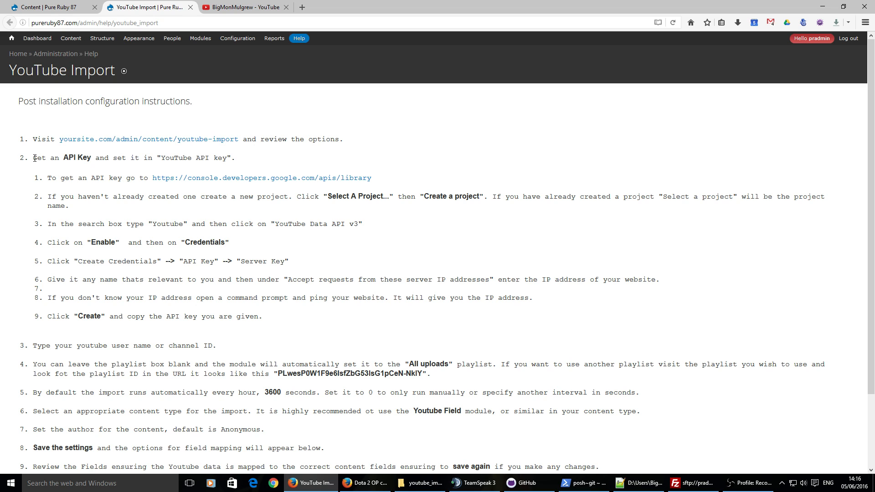
{"action": "left_click_drag", "start_coordinate": [35, 158], "coordinate": [219, 158]}
{"action": "left_click", "coordinate": [280, 171]}
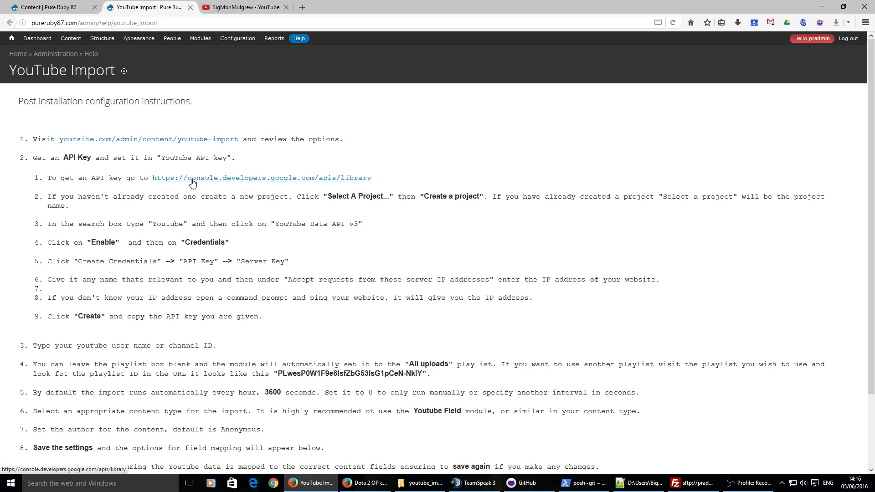
{"action": "right_click", "coordinate": [269, 182]}
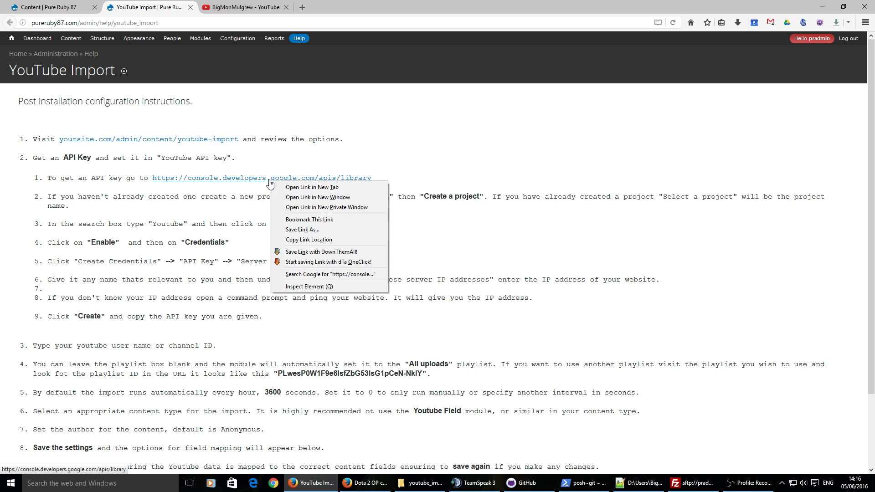
{"action": "left_click", "coordinate": [296, 188]}
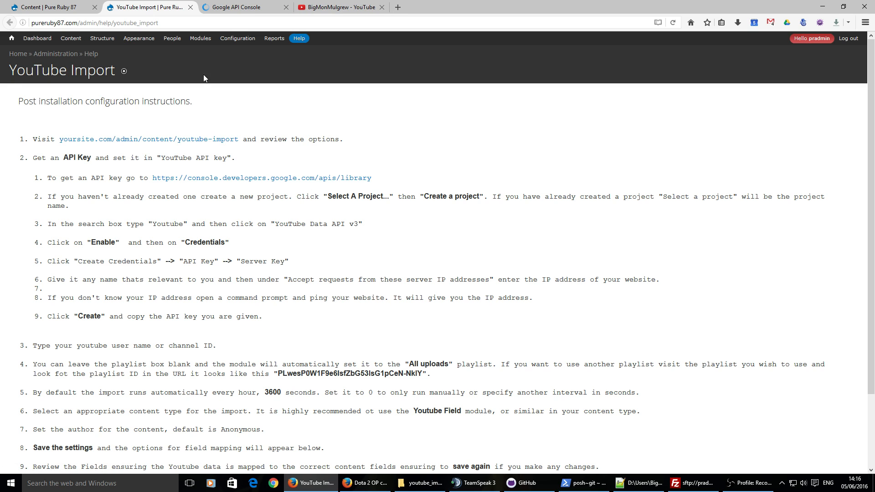
{"action": "left_click", "coordinate": [247, 14]}
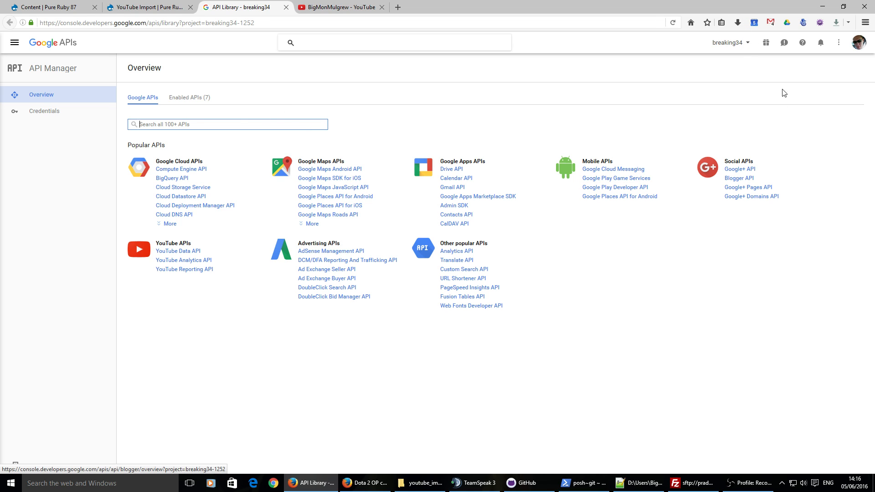
Create a new Google API project named BigMonD-co-uk.
{"action": "left_click", "coordinate": [749, 42]}
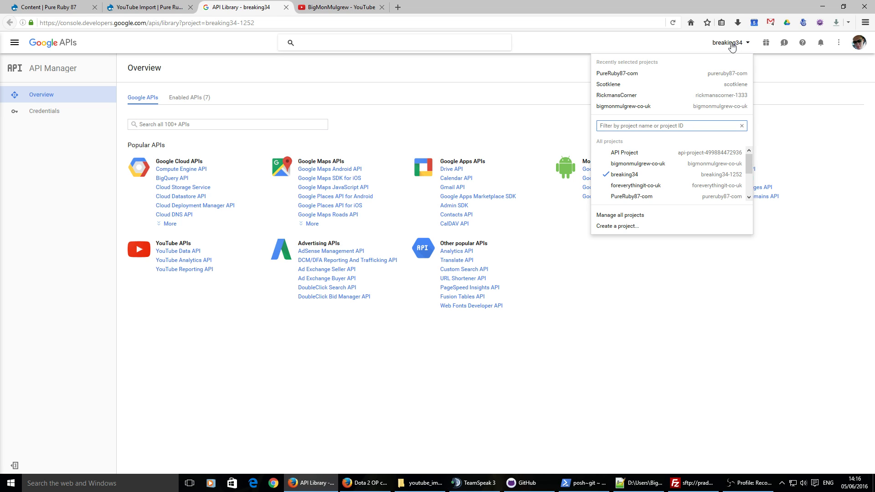
{"action": "left_click", "coordinate": [624, 227]}
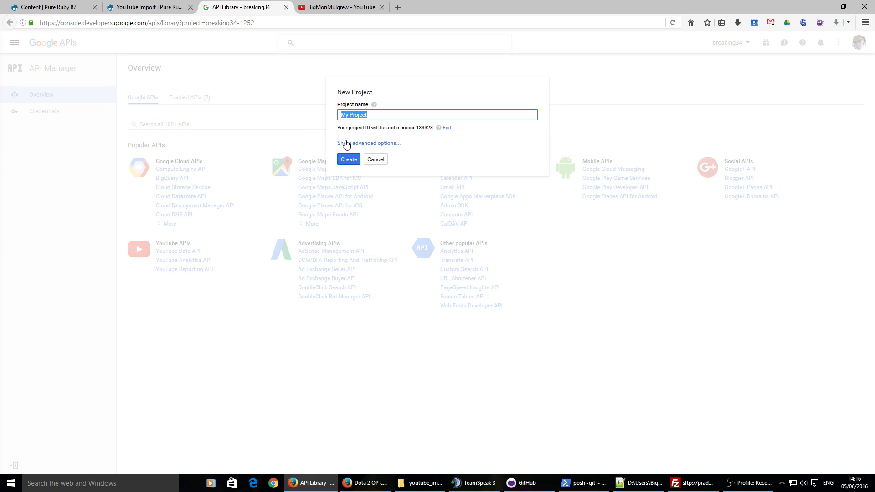
{"action": "type", "text": "bi"}
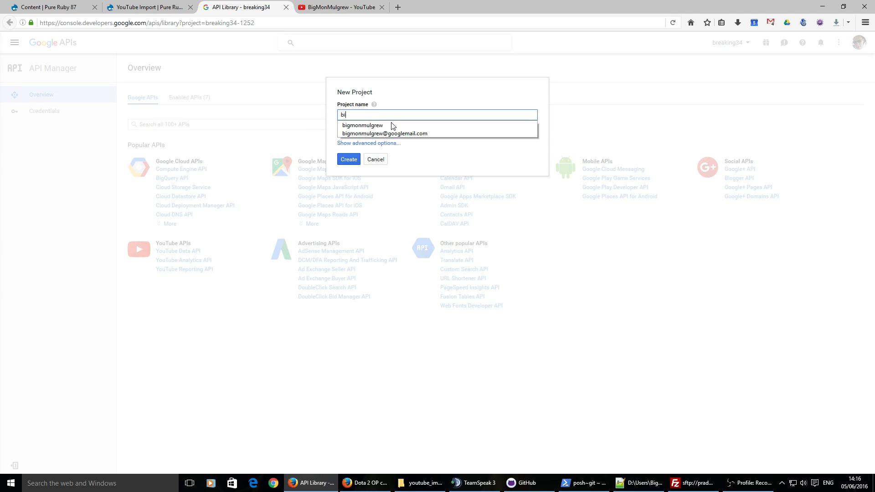
{"action": "type", "text": "gmond-"}
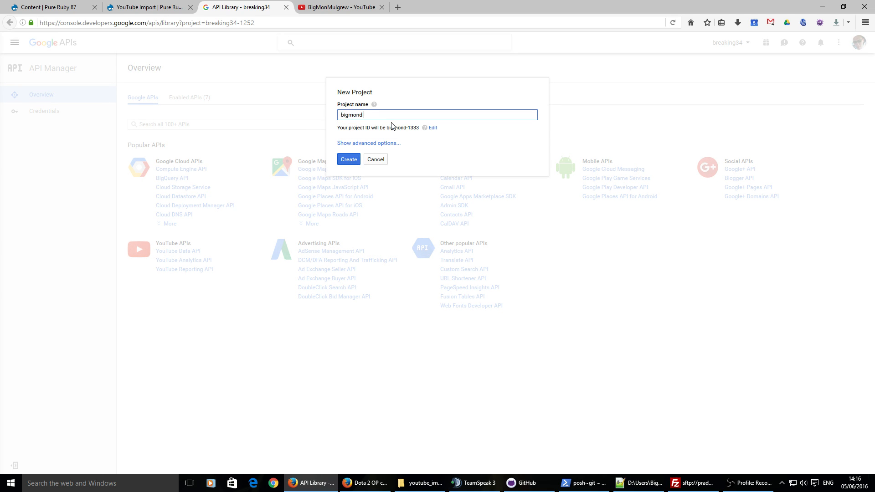
{"action": "type", "text": "co-uk"}
{"action": "type", "text": "B"}
{"action": "key", "text": "Delete"}
{"action": "key", "text": "Right"}
{"action": "key", "text": "Right"}
{"action": "key", "text": "Delete"}
{"action": "type", "text": "M"}
{"action": "key", "text": "Delete"}
{"action": "type", "text": "D"}
{"action": "left_click", "coordinate": [348, 160]}
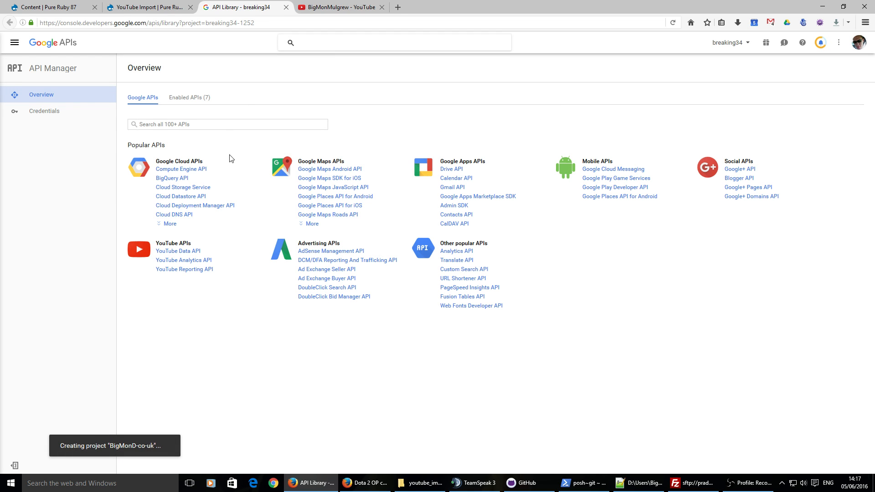
Search the API library for youtube and enable YouTube Data API v3 for the project.
{"action": "left_click", "coordinate": [169, 124]}
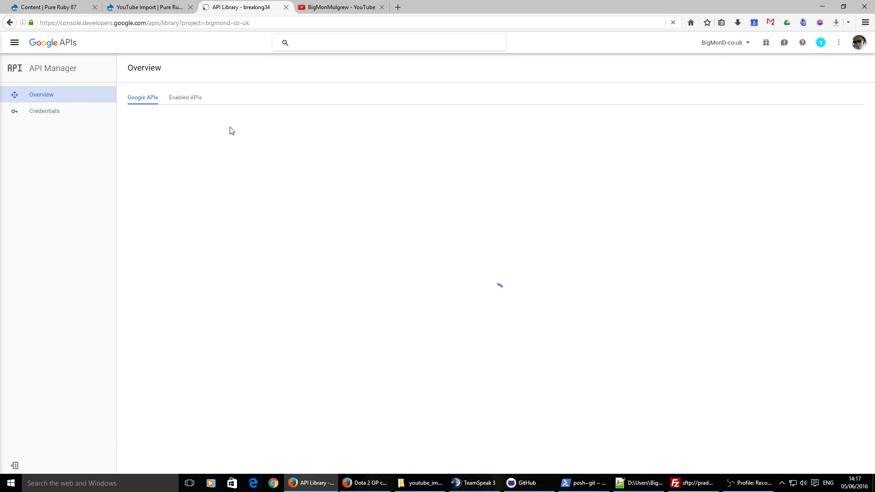
{"action": "type", "text": "youtube"}
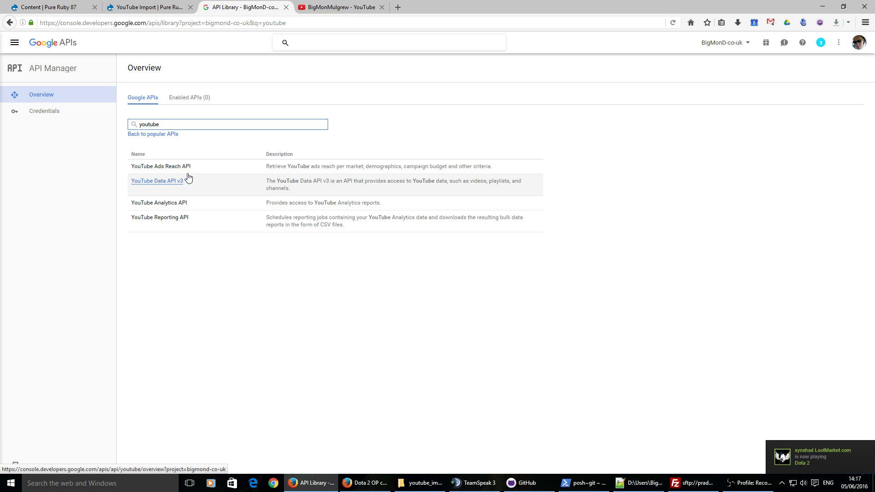
{"action": "left_click", "coordinate": [171, 183]}
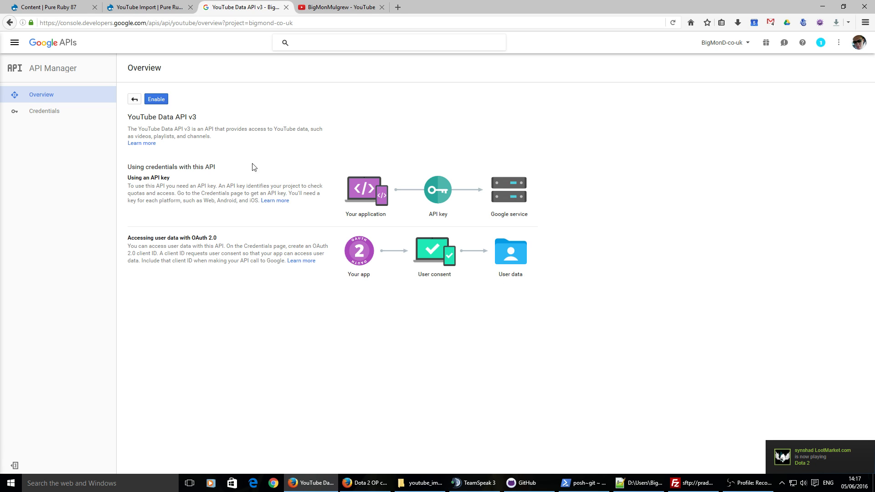
{"action": "left_click", "coordinate": [155, 104]}
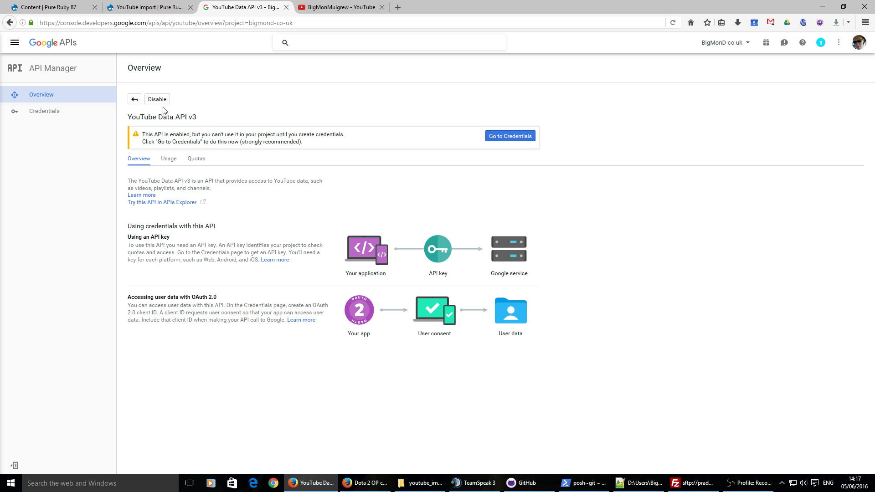
Go to the credentials setup for the enabled YouTube Data API v3.
{"action": "left_click_drag", "start_coordinate": [143, 133], "coordinate": [502, 145]}
{"action": "left_click", "coordinate": [482, 144]}
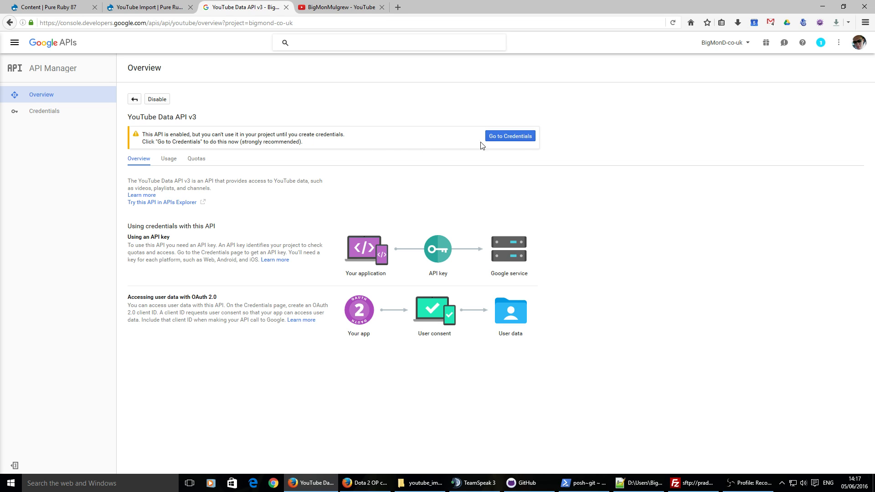
{"action": "left_click", "coordinate": [507, 141]}
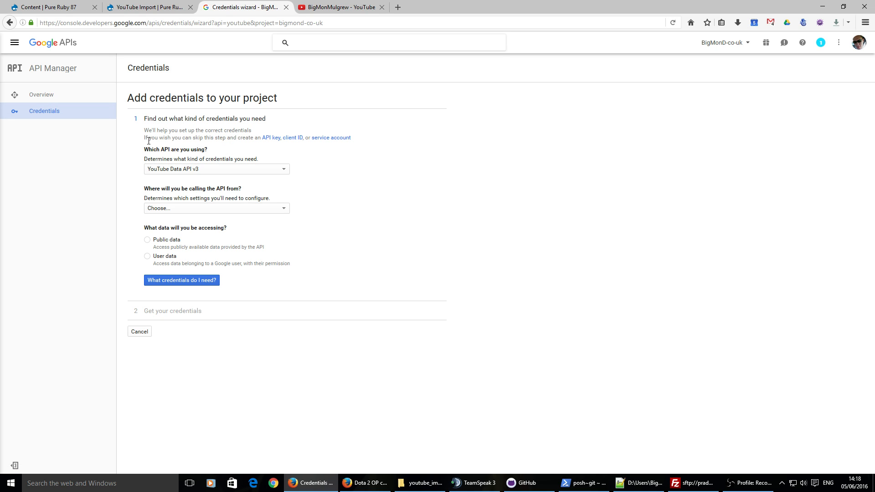
Check which key types are offered for a new API key and dismiss the dialog without creating one.
{"action": "left_click", "coordinate": [269, 138]}
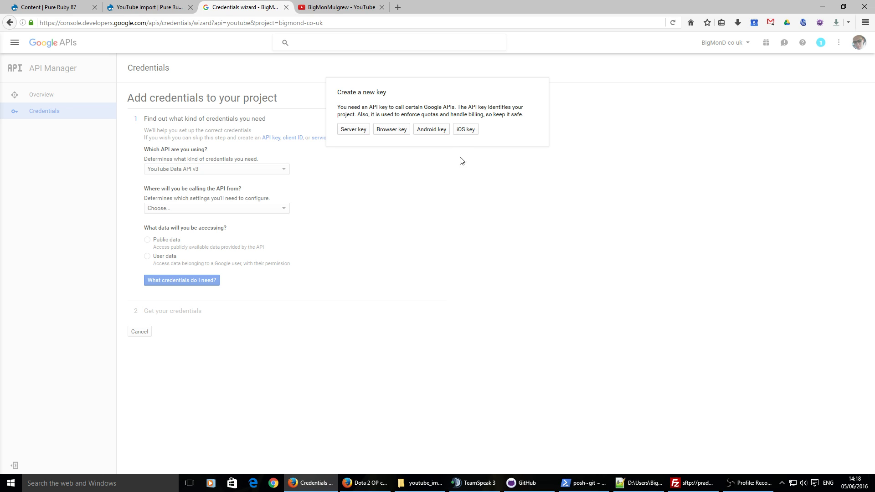
{"action": "left_click", "coordinate": [361, 227]}
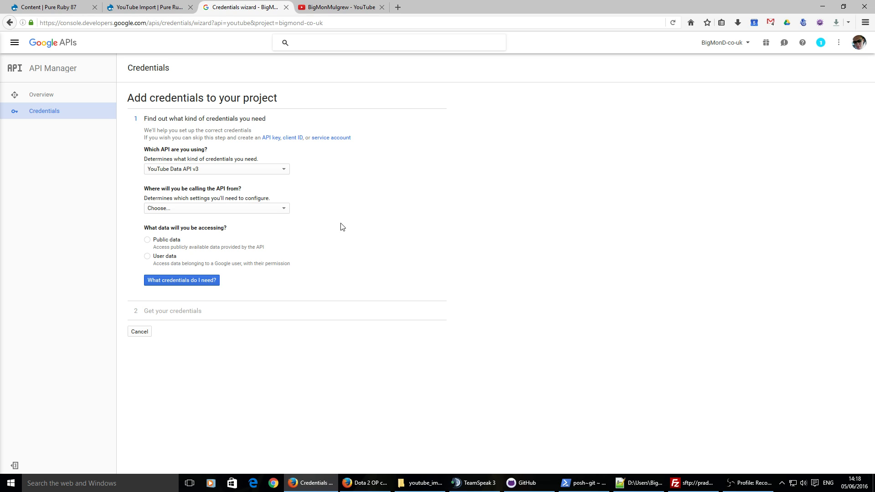
{"action": "left_click", "coordinate": [271, 138]}
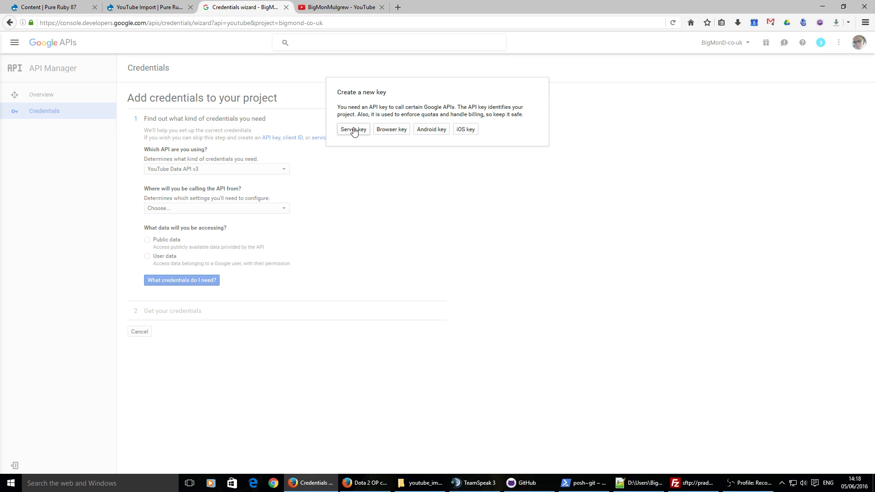
{"action": "left_click", "coordinate": [197, 158]}
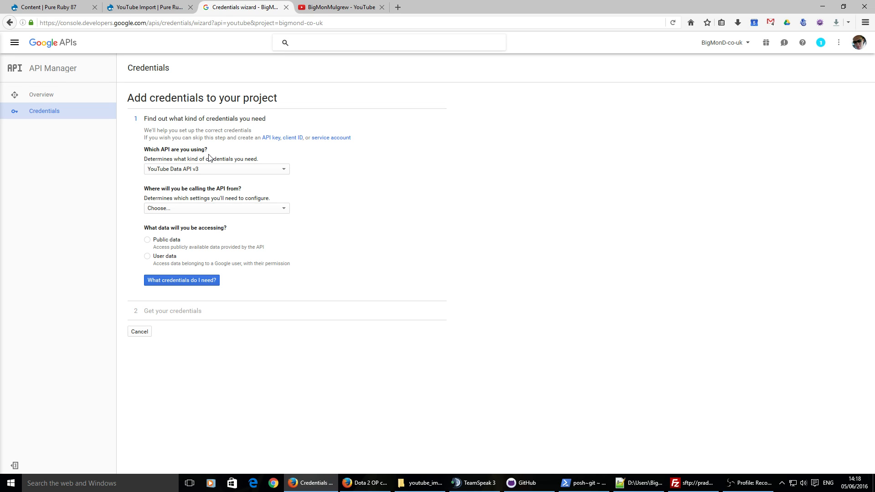
Start a new server API key from the project's credentials page, keeping the name Server key 1.
{"action": "left_click", "coordinate": [66, 113]}
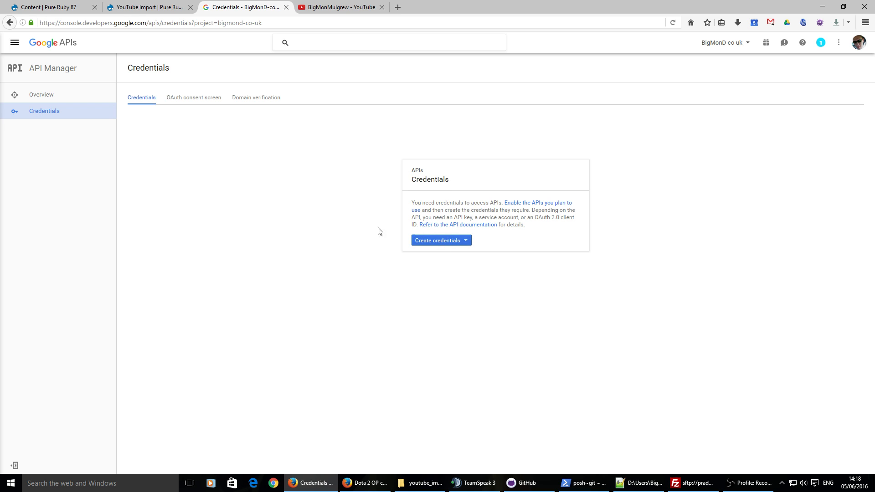
{"action": "left_click", "coordinate": [81, 95]}
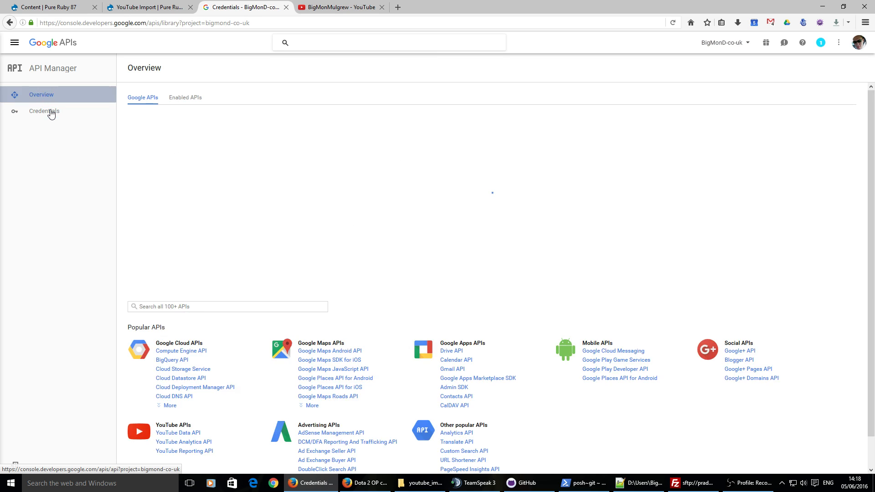
{"action": "left_click", "coordinate": [51, 114]}
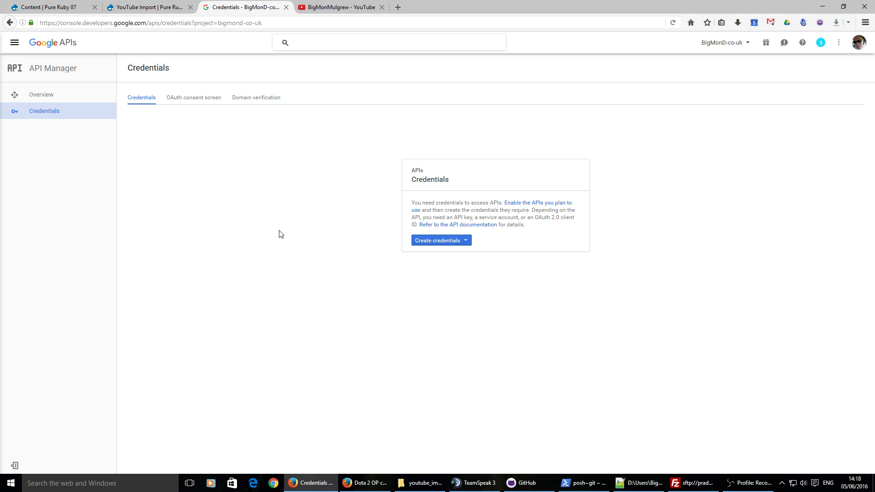
{"action": "left_click", "coordinate": [460, 245]}
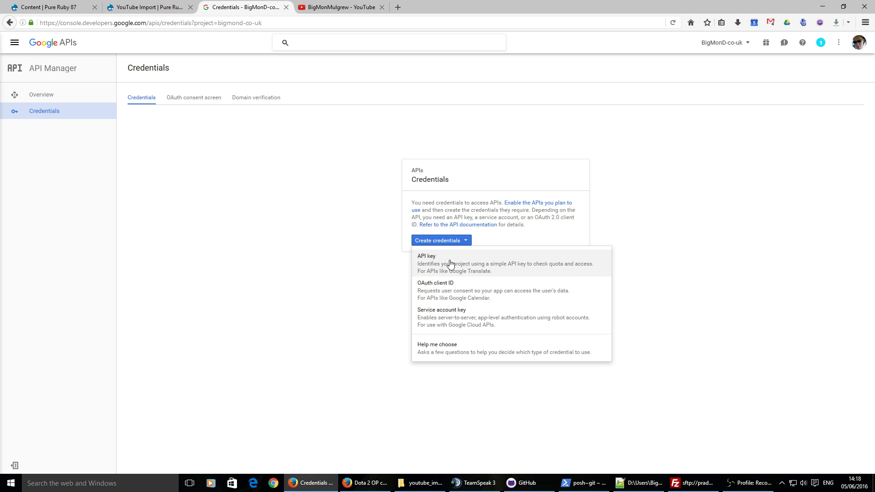
{"action": "left_click", "coordinate": [446, 264]}
{"action": "left_click", "coordinate": [353, 129]}
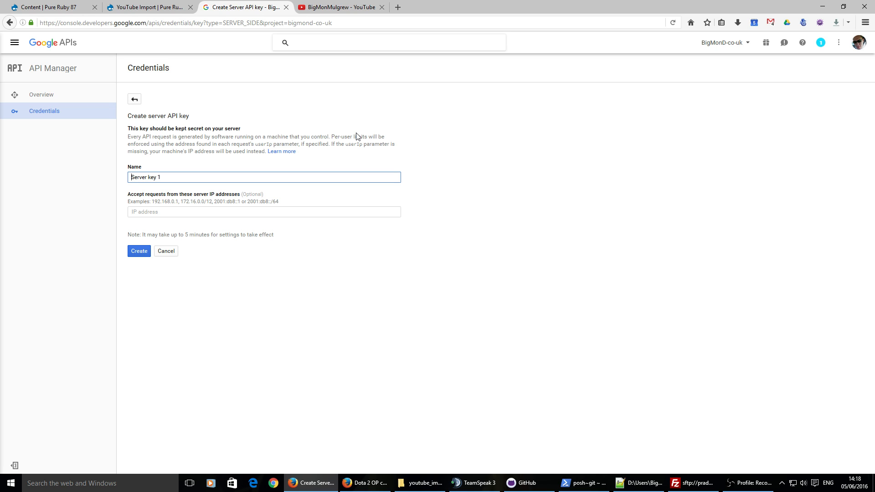
{"action": "triple_click", "coordinate": [244, 177]}
{"action": "left_click", "coordinate": [182, 177]}
Ping bigmond.co.uk from a Windows Command Prompt to look up the server's IP address, and move the console off the browser.
{"action": "key", "text": "super+r"}
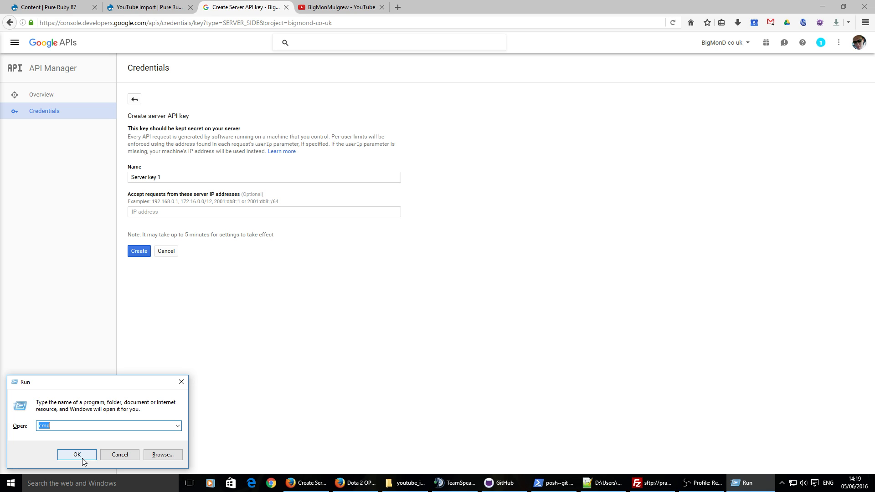
{"action": "left_click", "coordinate": [69, 428]}
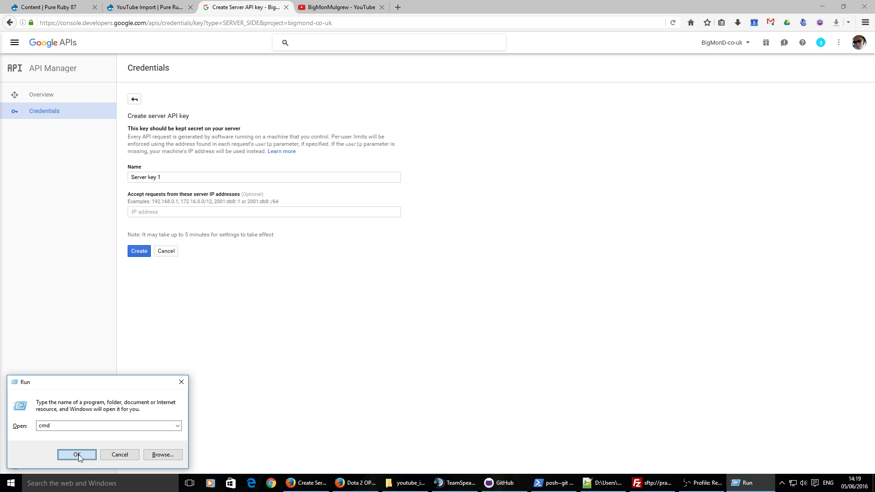
{"action": "left_click", "coordinate": [78, 455]}
{"action": "type", "text": "pin"}
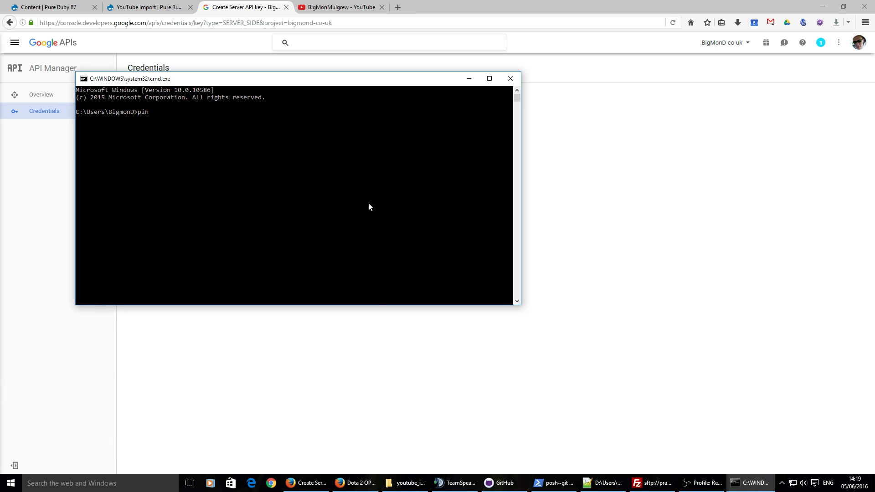
{"action": "type", "text": "g bigmond.co.uk"}
{"action": "key", "text": "Return"}
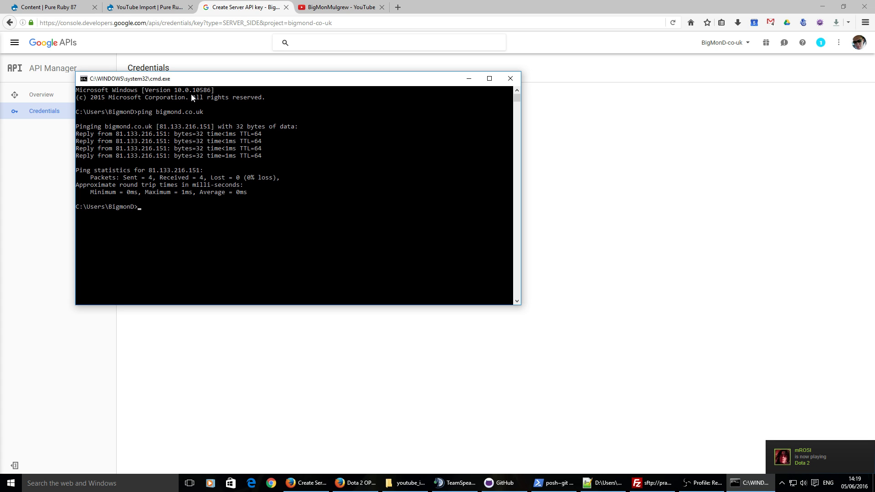
{"action": "left_click_drag", "start_coordinate": [190, 80], "coordinate": [0, 207]}
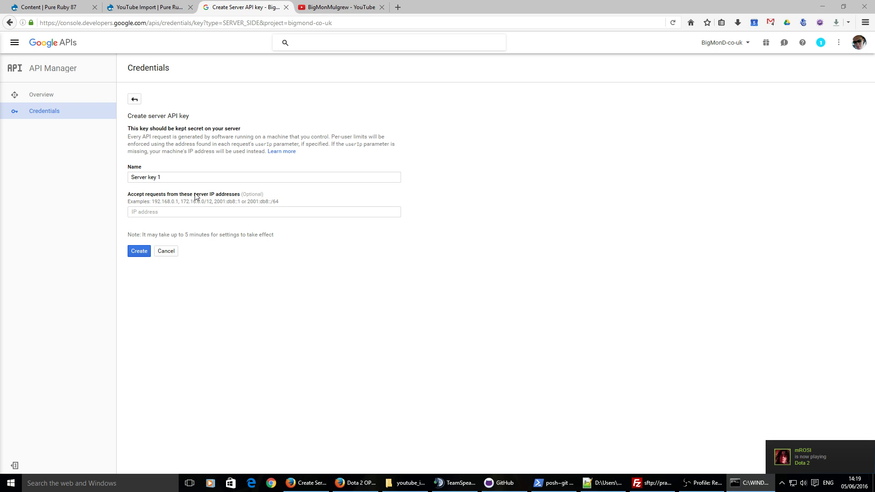
{"action": "left_click", "coordinate": [190, 211]}
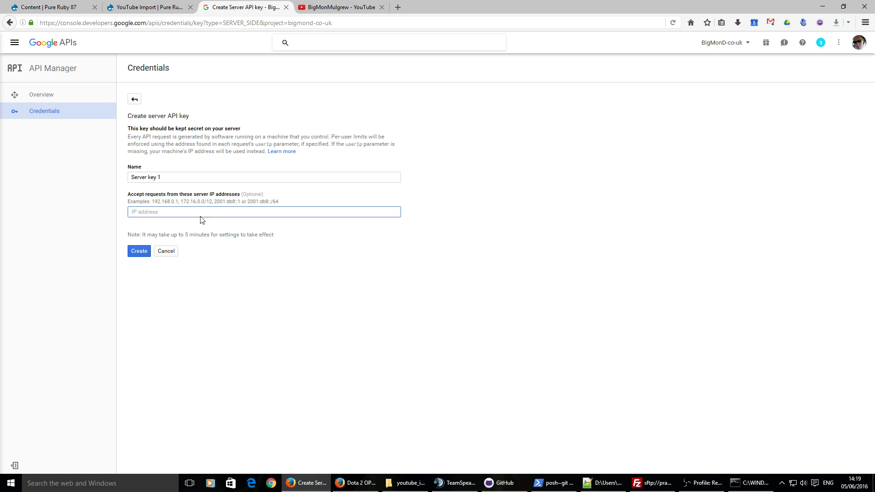
{"action": "key", "text": "."}
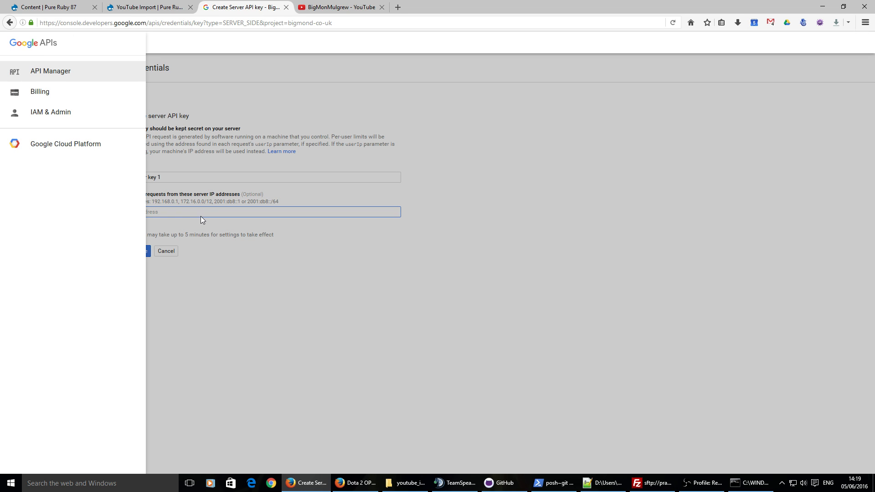
{"action": "left_click", "coordinate": [344, 280]}
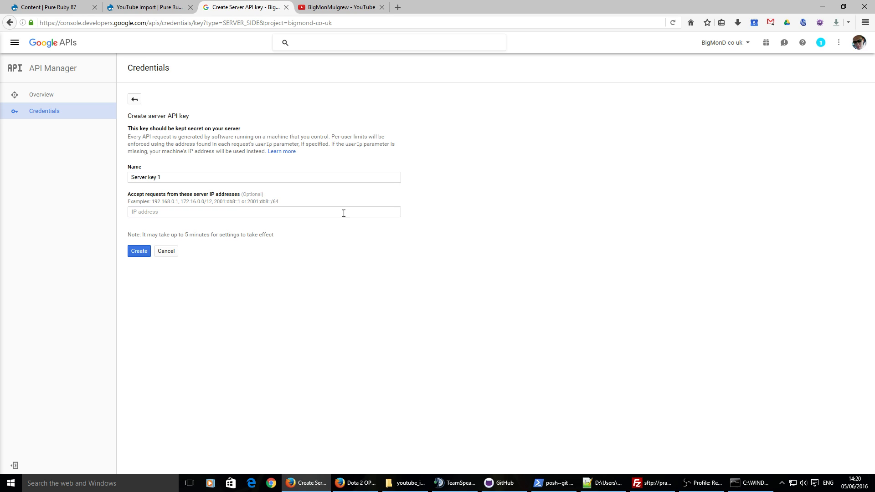
{"action": "left_click", "coordinate": [183, 214]}
{"action": "type", "text": "81"}
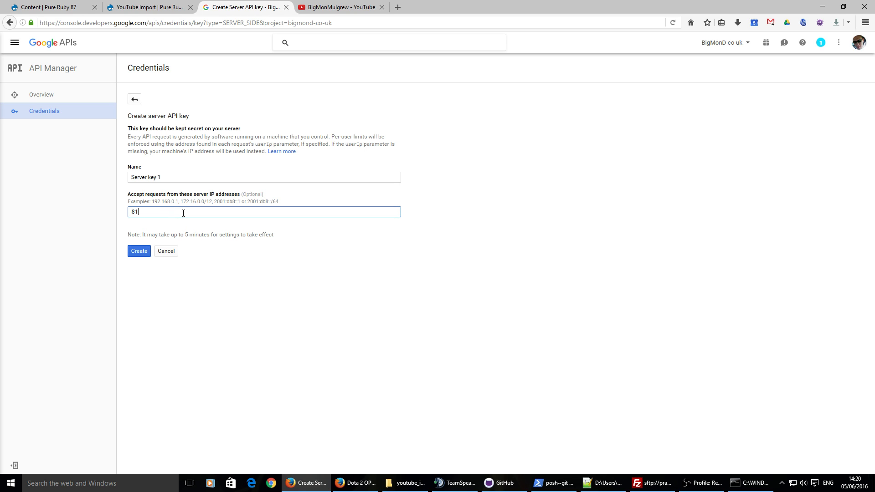
{"action": "type", "text": ".133.216.151"}
{"action": "left_click", "coordinate": [135, 257]}
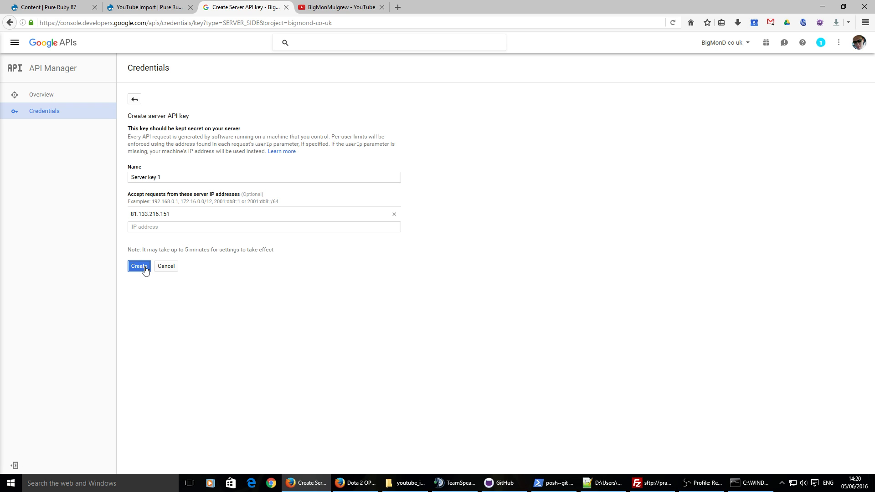
{"action": "left_click", "coordinate": [144, 268]}
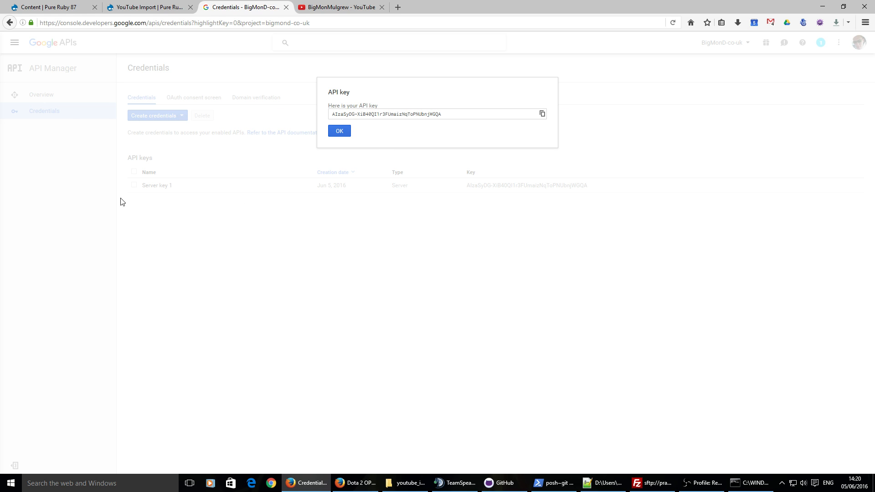
Copy the generated server API key and close the dialog that shows it.
{"action": "left_click", "coordinate": [544, 115]}
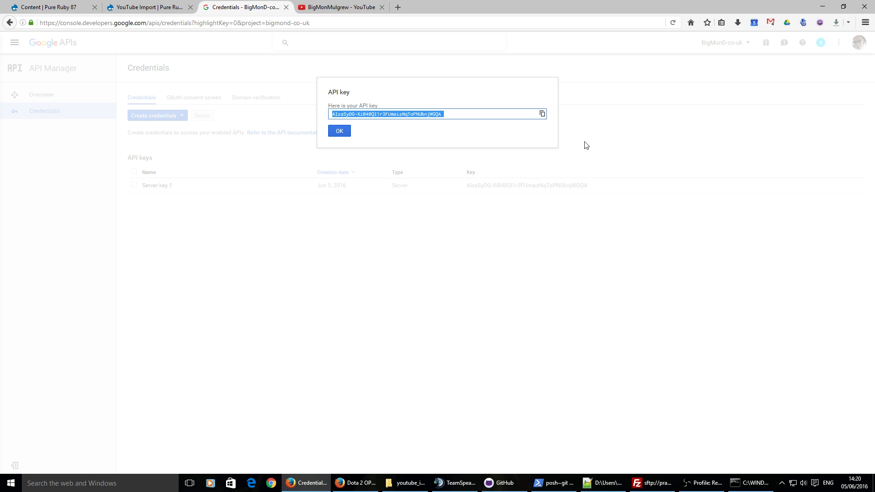
{"action": "left_click", "coordinate": [339, 131]}
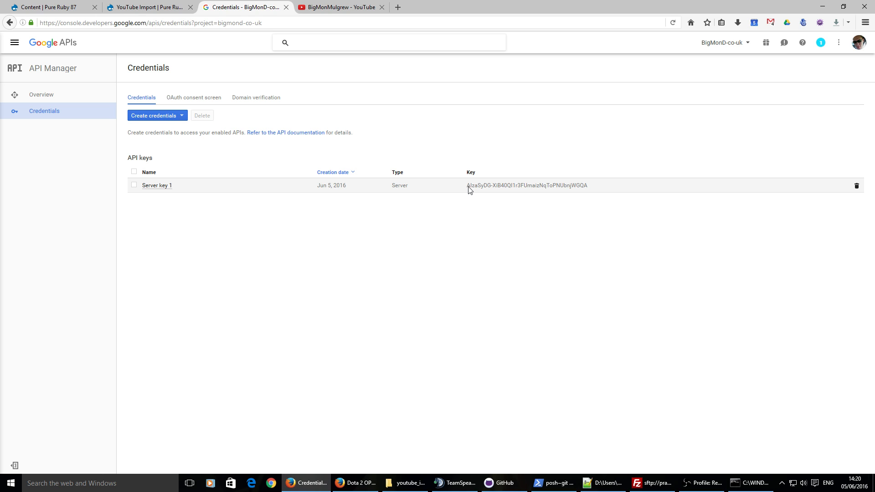
{"action": "left_click_drag", "start_coordinate": [466, 187], "coordinate": [588, 188]}
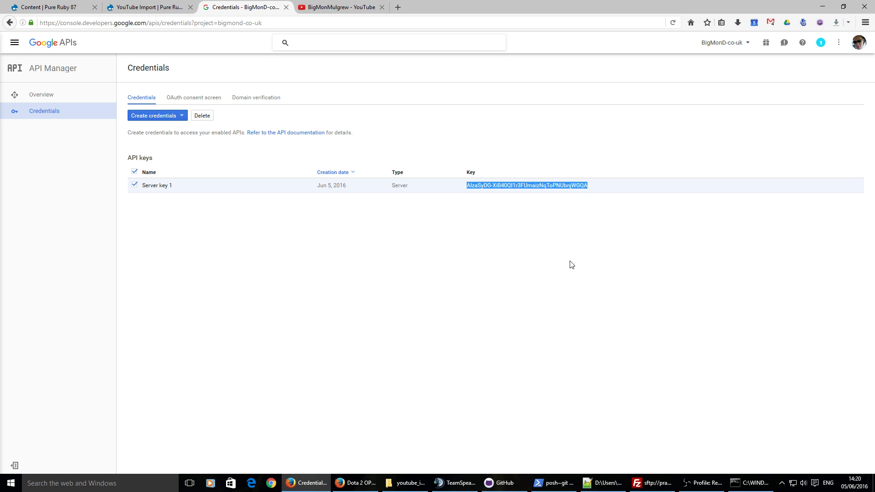
{"action": "left_click", "coordinate": [477, 260]}
Paste the API key into the YouTube API key field of the YouTube Import settings and remove its leading space.
{"action": "left_click", "coordinate": [50, 7]}
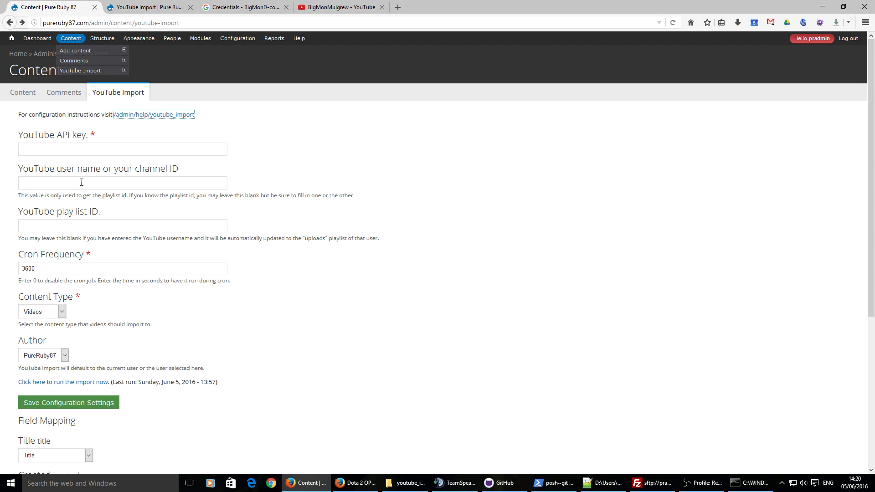
{"action": "left_click", "coordinate": [82, 149]}
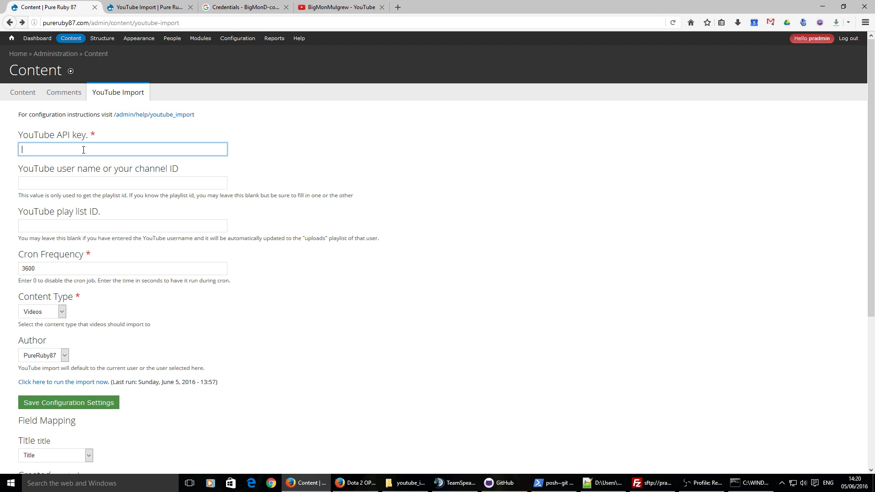
{"action": "left_click", "coordinate": [230, 4]}
{"action": "left_click", "coordinate": [80, 6]}
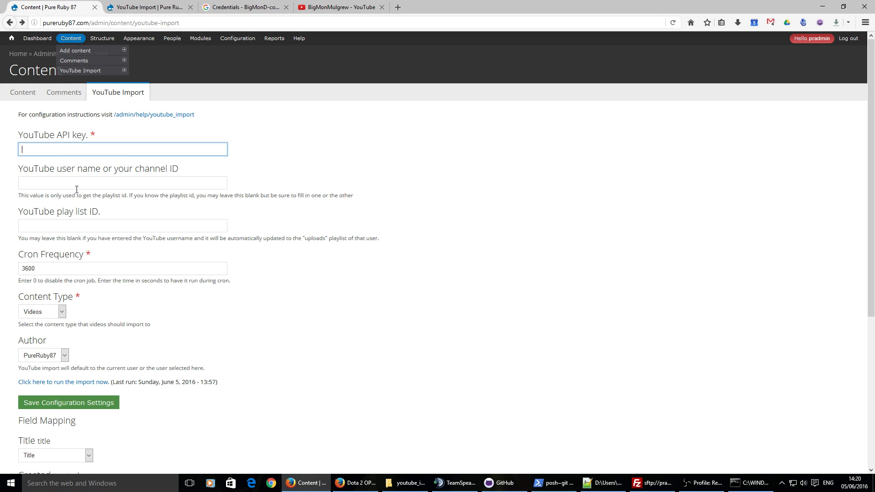
{"action": "left_click", "coordinate": [22, 149]}
{"action": "right_click", "coordinate": [59, 149]}
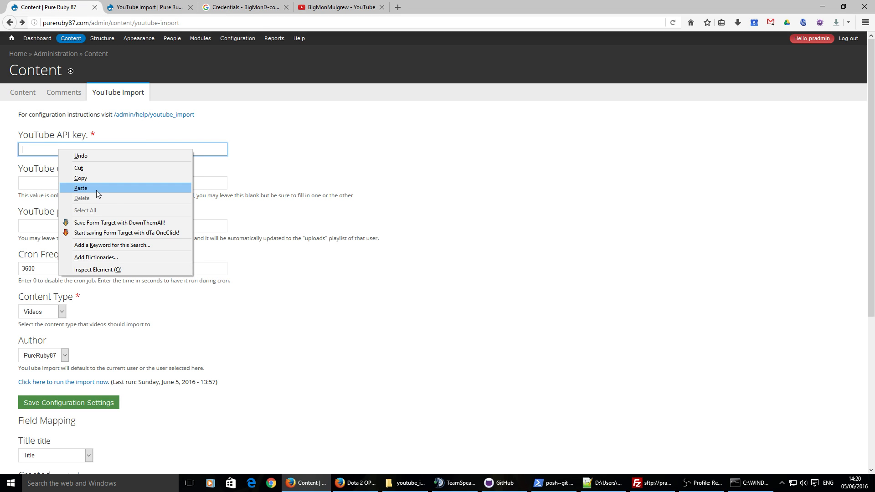
{"action": "left_click", "coordinate": [96, 189]}
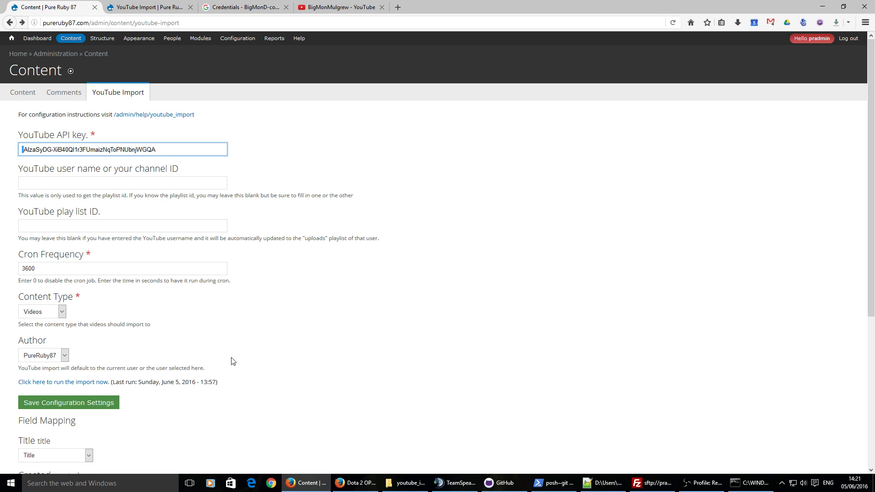
{"action": "key", "text": "Delete"}
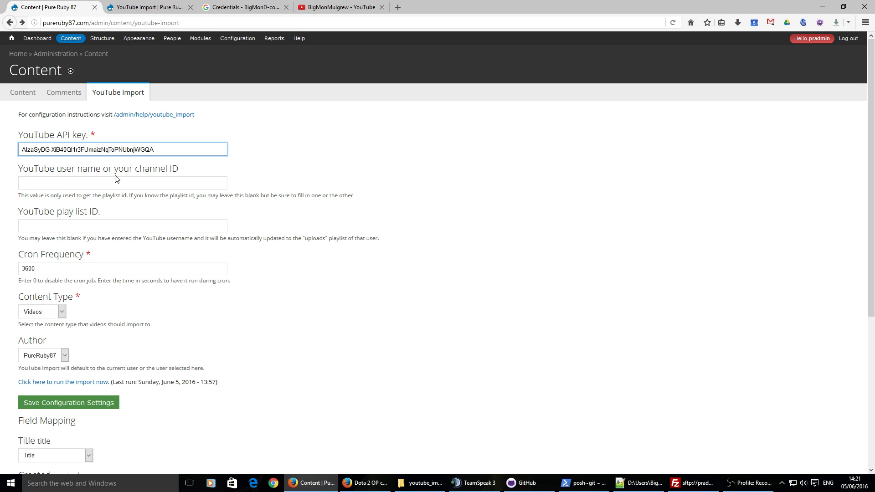
Examine the channel ID in the address of a subscribed YouTube channel, Gaijin Goombah.
{"action": "left_click", "coordinate": [319, 5]}
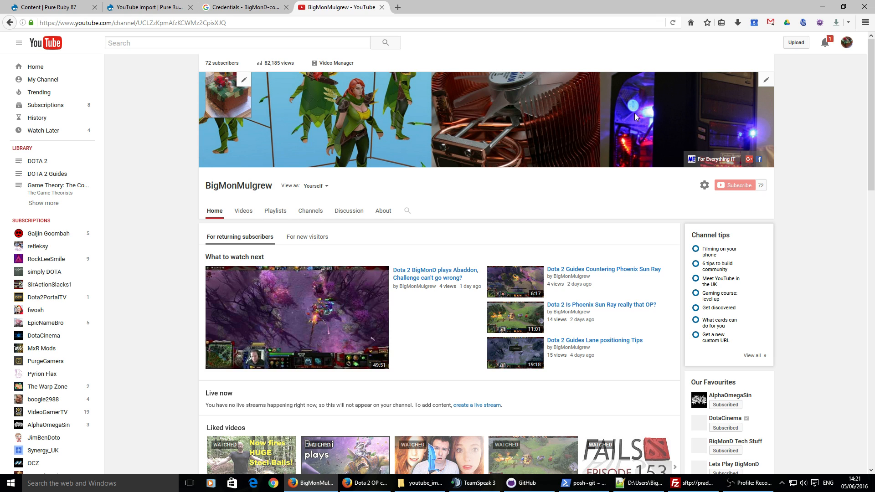
{"action": "left_click", "coordinate": [99, 6]}
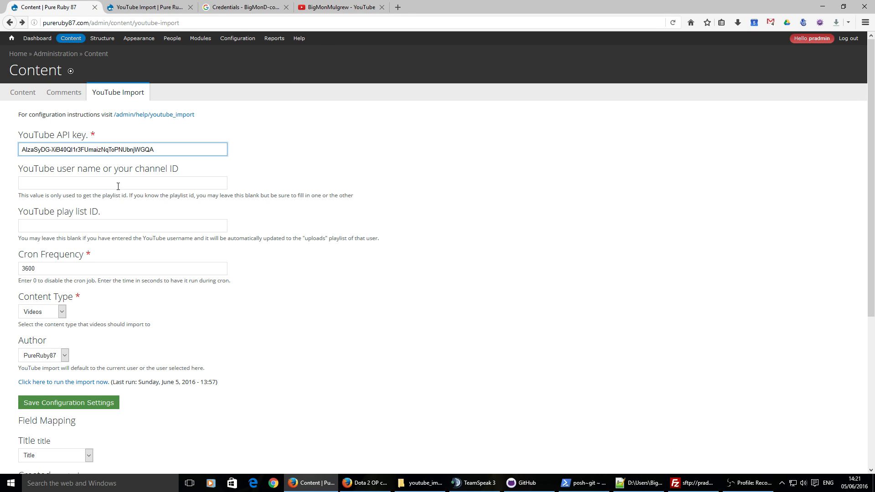
{"action": "left_click", "coordinate": [338, 5]}
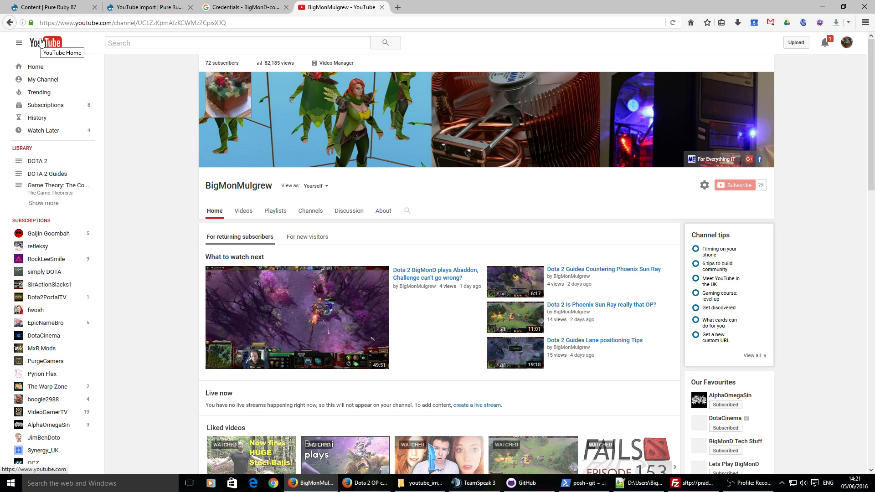
{"action": "left_click", "coordinate": [53, 234]}
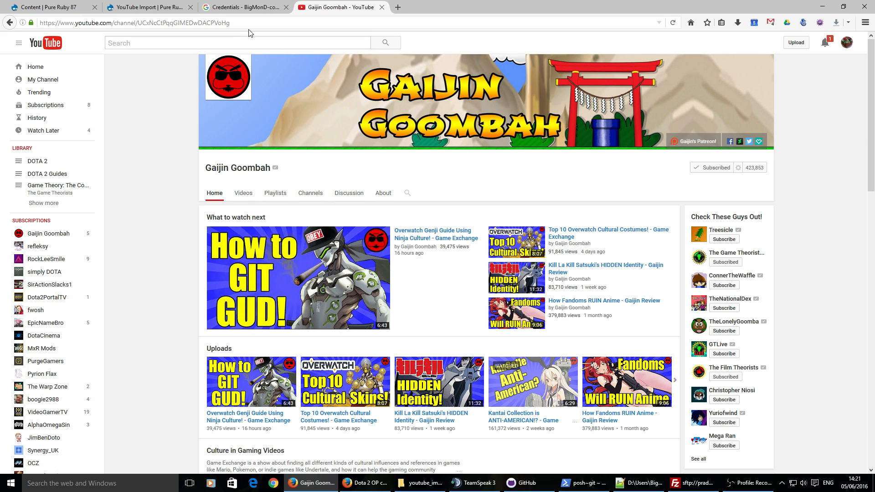
{"action": "left_click_drag", "start_coordinate": [247, 24], "coordinate": [138, 24]}
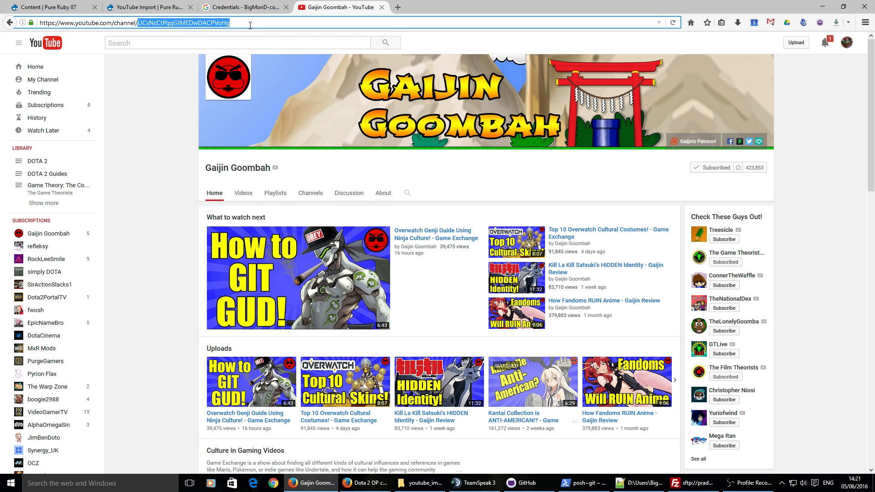
{"action": "left_click", "coordinate": [170, 120]}
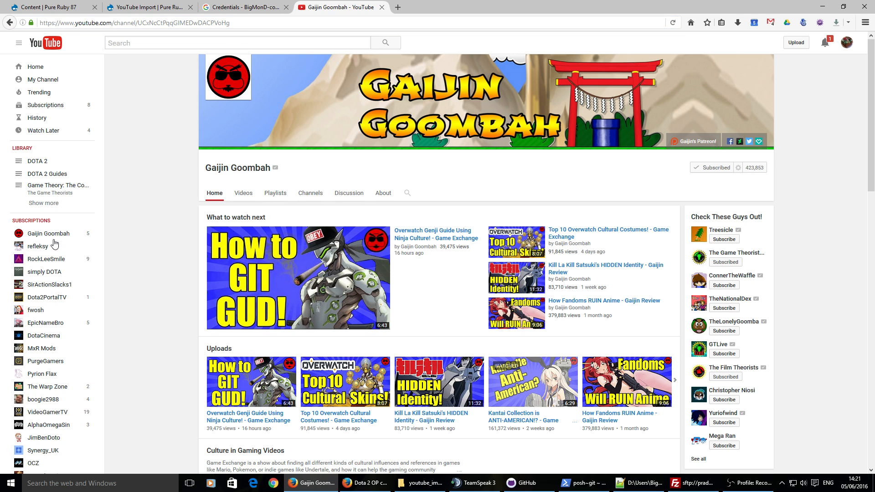
Copy the channel ID from the BigMonMulgrew channel's address and paste it into the YouTube user name or channel ID field.
{"action": "left_click", "coordinate": [40, 67]}
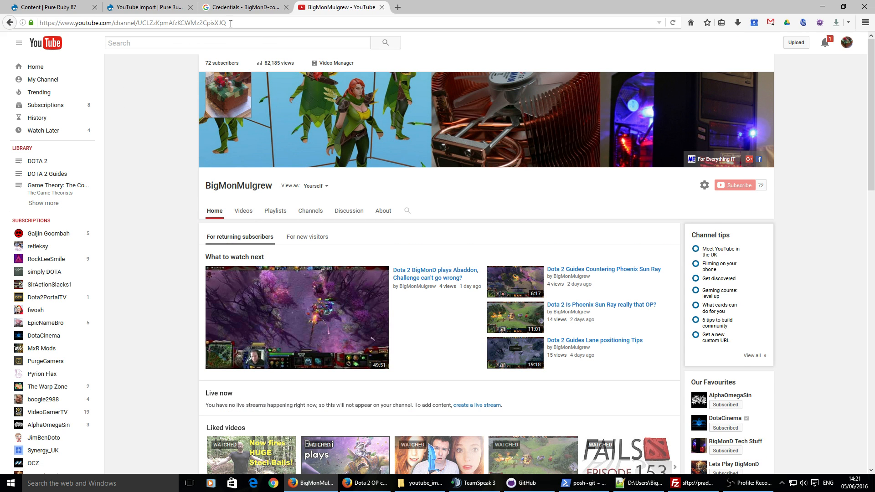
{"action": "left_click_drag", "start_coordinate": [226, 23], "coordinate": [139, 25]}
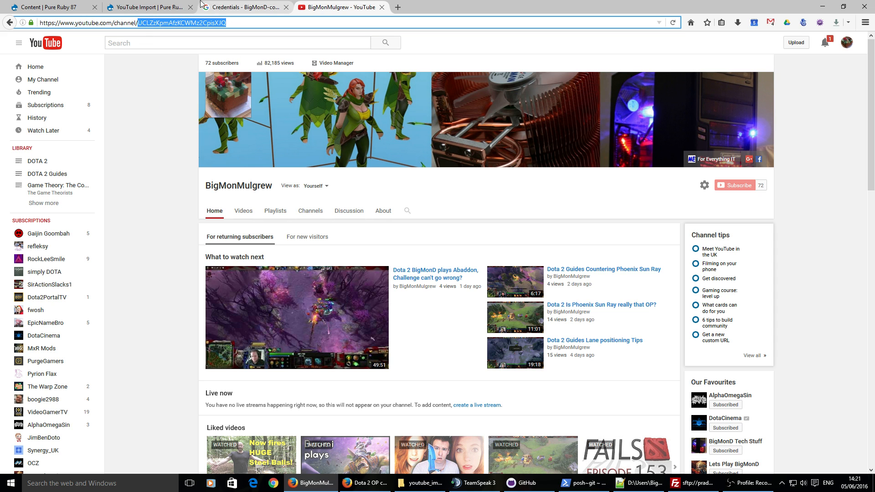
{"action": "left_click", "coordinate": [119, 4]}
{"action": "left_click", "coordinate": [57, 6]}
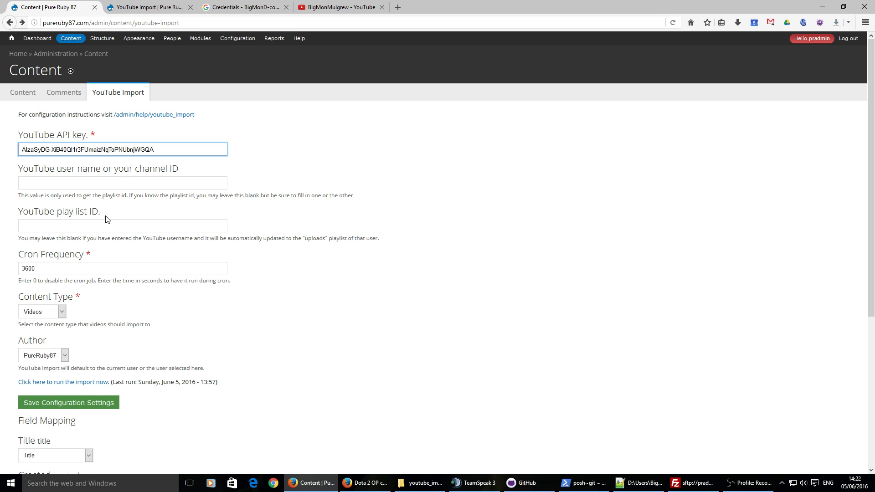
{"action": "left_click", "coordinate": [98, 182]}
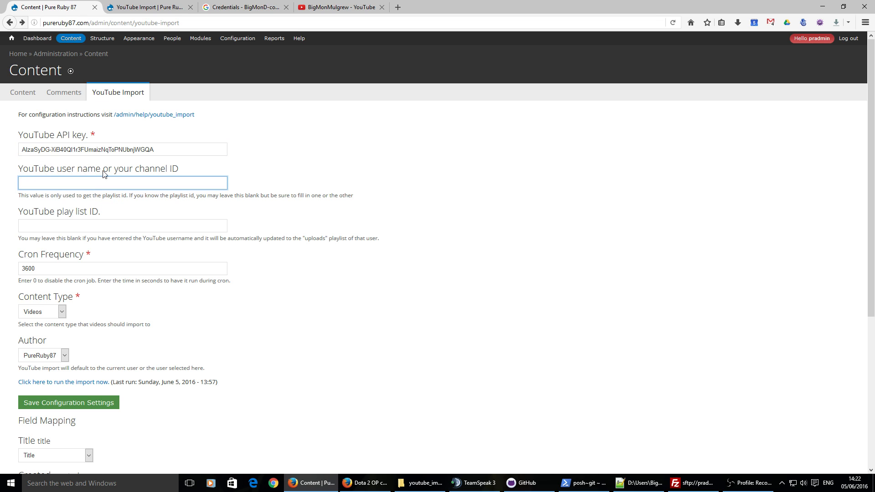
{"action": "left_click", "coordinate": [153, 184]}
{"action": "key", "text": "ctrl+v"}
{"action": "left_click", "coordinate": [88, 225]}
{"action": "left_click", "coordinate": [236, 171]}
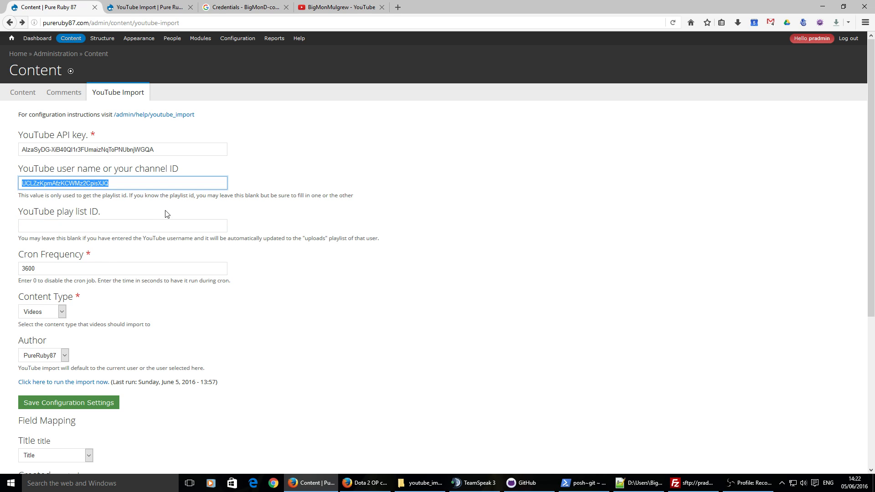
Open the Gaming Gear reviews playlist of the BigMonMulgrew channel and highlight the playlist ID in its address.
{"action": "left_click", "coordinate": [135, 224]}
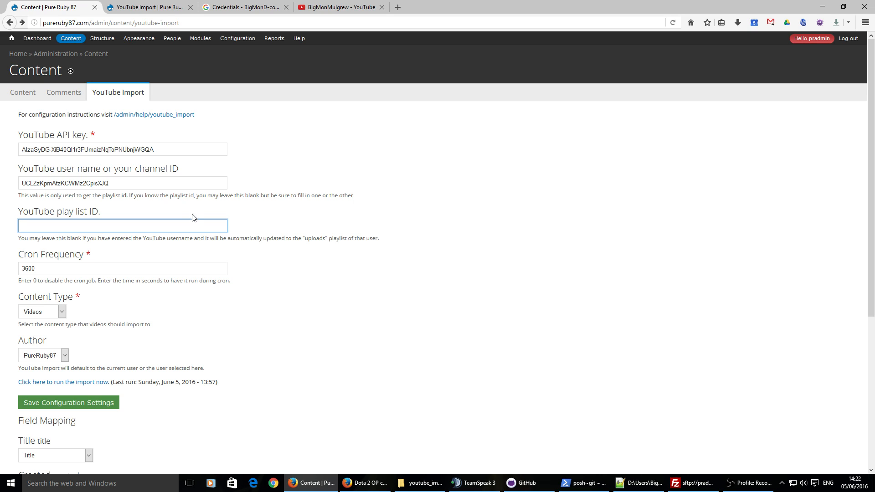
{"action": "left_click", "coordinate": [337, 5]}
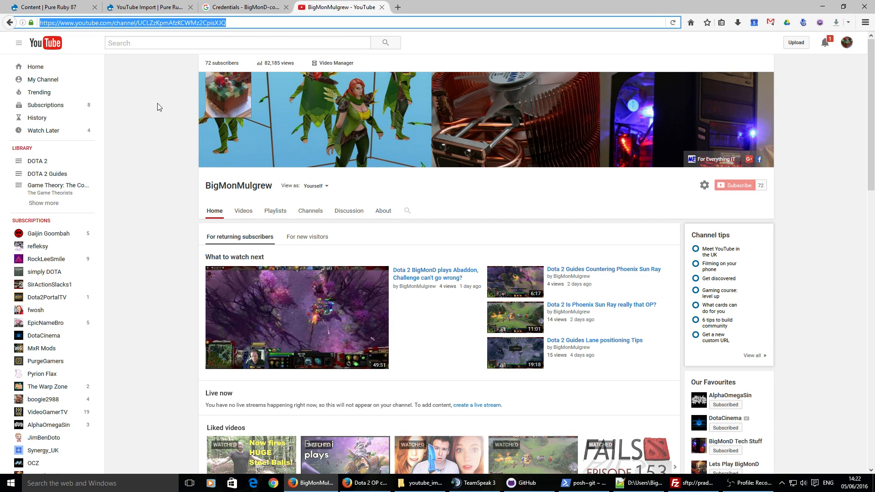
{"action": "left_click", "coordinate": [273, 212]}
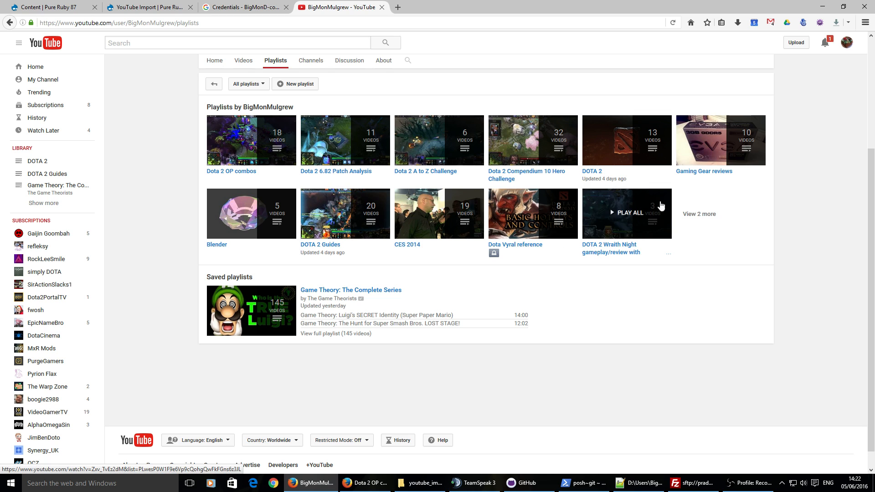
{"action": "left_click", "coordinate": [704, 172]}
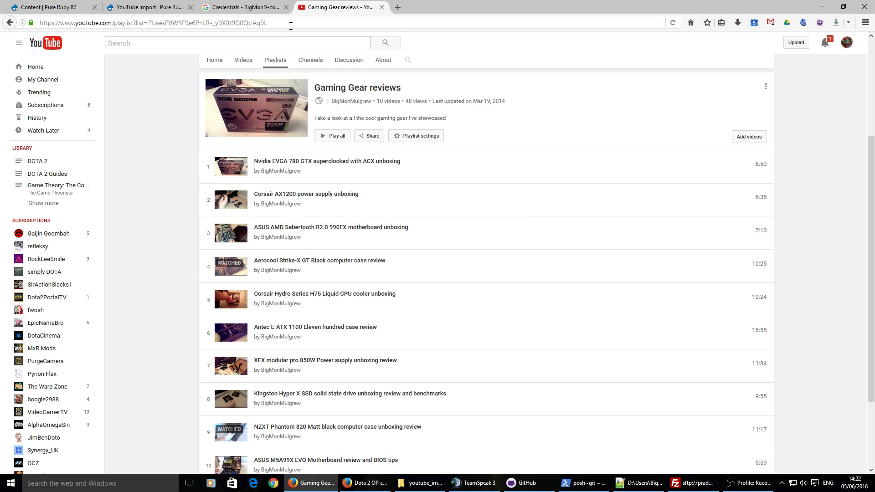
{"action": "left_click_drag", "start_coordinate": [268, 23], "coordinate": [148, 24]}
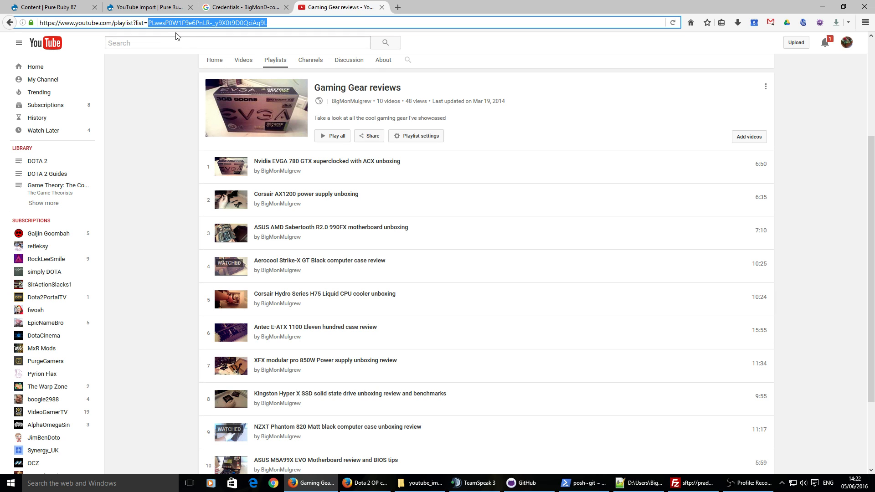
{"action": "left_click", "coordinate": [148, 22]}
{"action": "key", "text": "shift+End"}
Return to the YouTube Import settings and leave the YouTube play list ID field blank.
{"action": "left_click", "coordinate": [46, 7]}
{"action": "left_click", "coordinate": [103, 227]}
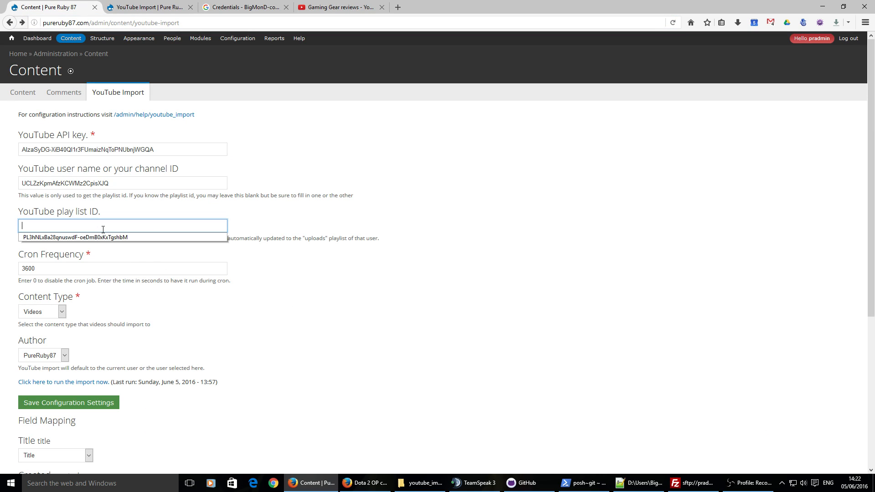
{"action": "left_click", "coordinate": [406, 233]}
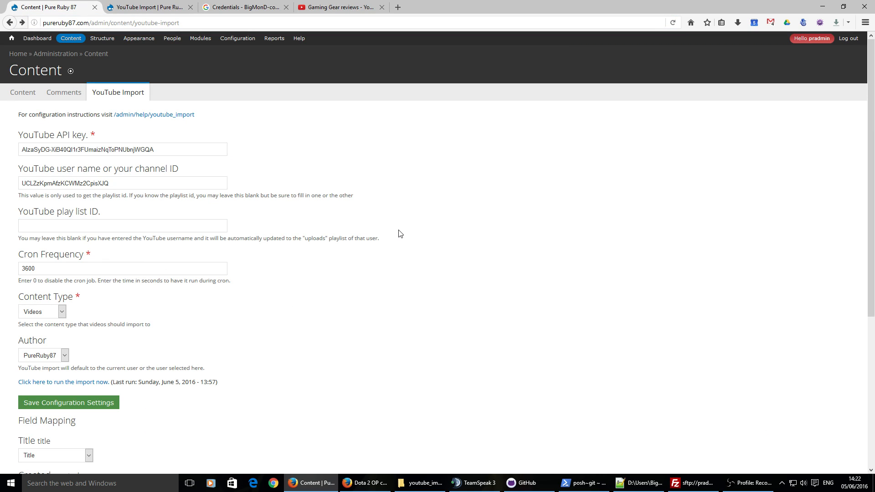
Examine the Cron Frequency value and the available content types, keeping Videos selected.
{"action": "left_click", "coordinate": [88, 264]}
{"action": "left_click_drag", "start_coordinate": [88, 264], "coordinate": [7, 262]}
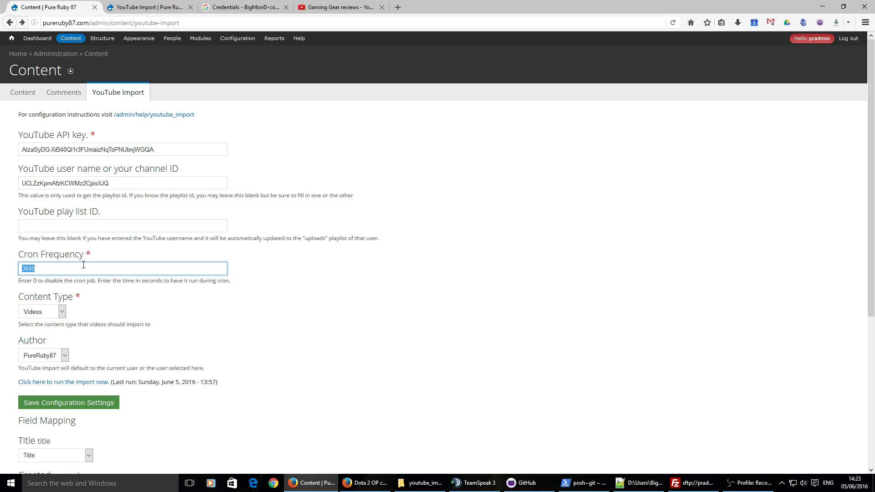
{"action": "left_click", "coordinate": [61, 313]}
{"action": "left_click", "coordinate": [238, 318]}
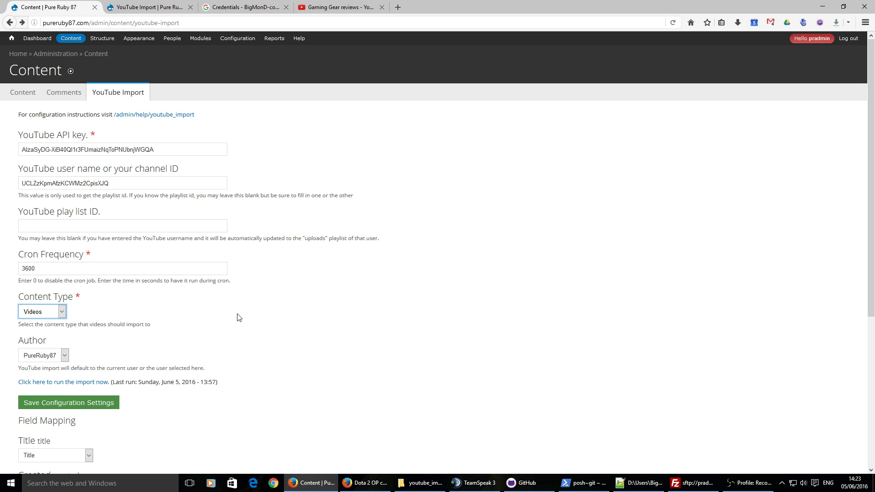
{"action": "left_click", "coordinate": [33, 314]}
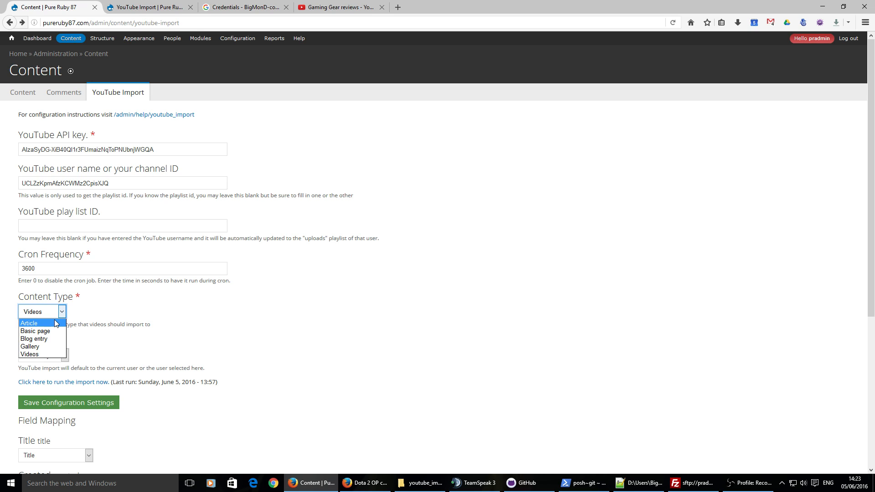
{"action": "left_click", "coordinate": [39, 354]}
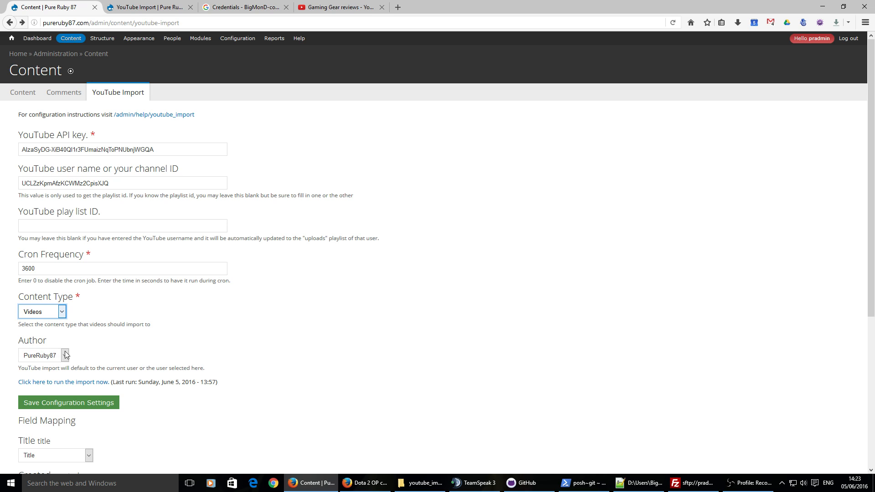
Set the author of the imported videos to BigMonD.
{"action": "left_click", "coordinate": [53, 356]}
{"action": "left_click", "coordinate": [48, 366]}
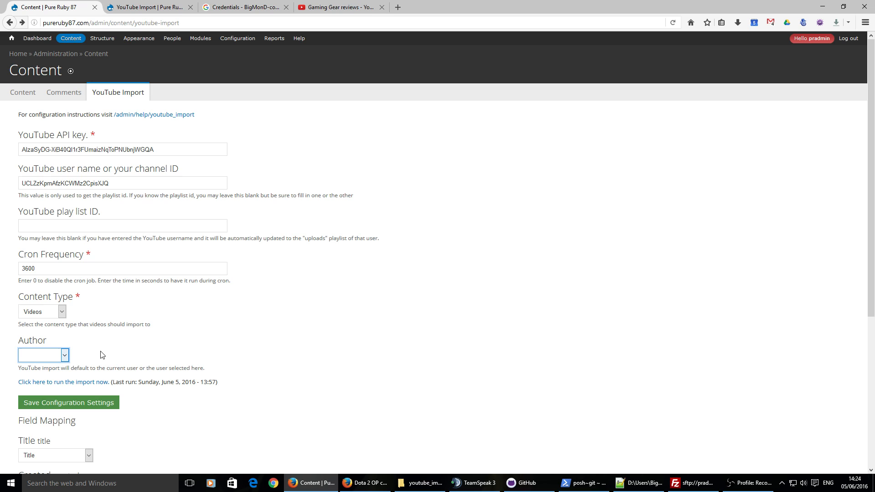
{"action": "left_click", "coordinate": [66, 355]}
{"action": "left_click", "coordinate": [46, 388]}
Examine the link for running the import with its last run time, and the Content Type setting.
{"action": "left_click_drag", "start_coordinate": [242, 385], "coordinate": [18, 111]}
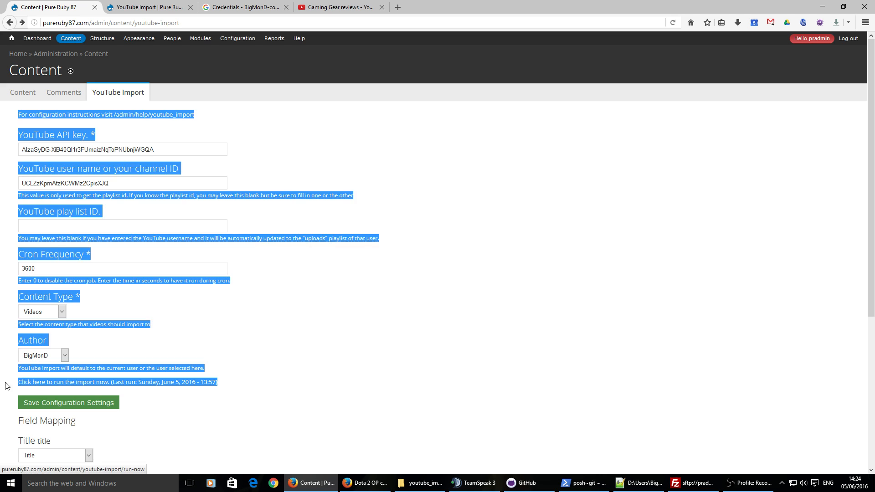
{"action": "left_click_drag", "start_coordinate": [162, 382], "coordinate": [218, 382]}
{"action": "mouse_move", "coordinate": [278, 382]}
{"action": "left_mouse_down"}
{"action": "mouse_move", "coordinate": [21, 383]}
{"action": "mouse_move", "coordinate": [271, 383]}
{"action": "left_mouse_up"}
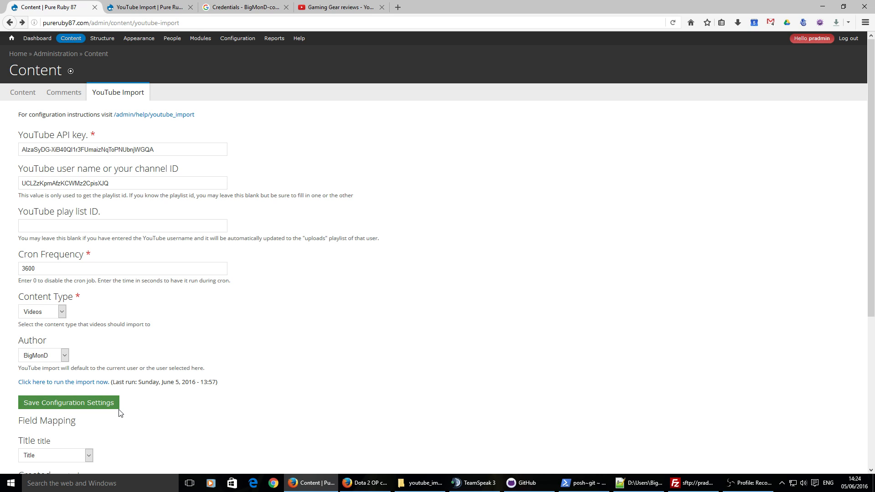
{"action": "left_click", "coordinate": [51, 311]}
{"action": "left_click", "coordinate": [58, 311]}
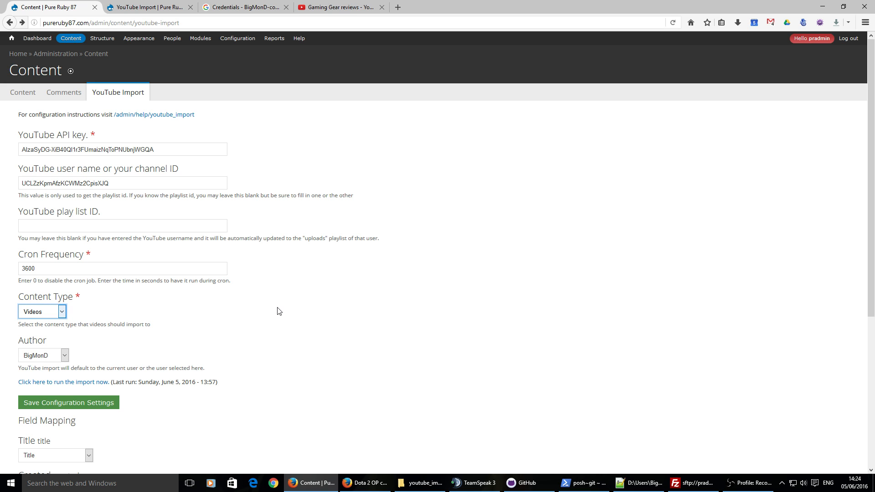
Reload the YouTube Import settings page to discard the unsaved changes.
{"action": "scroll", "coordinate": [276, 309], "scroll_direction": "down", "scroll_amount": 3}
{"action": "scroll", "coordinate": [204, 342], "scroll_direction": "up", "scroll_amount": 3}
{"action": "left_click", "coordinate": [126, 89]}
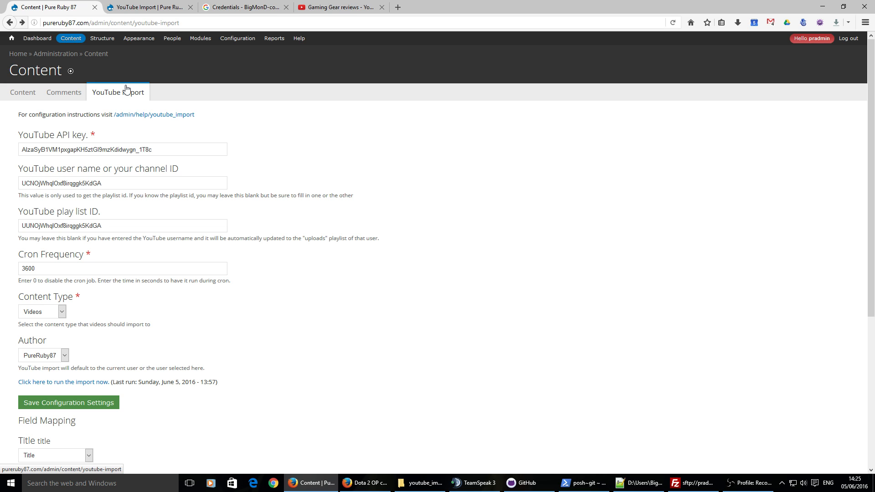
Examine the YouTube source options for the Title and Created fields in the field mapping.
{"action": "scroll", "coordinate": [215, 296], "scroll_direction": "down", "scroll_amount": 4}
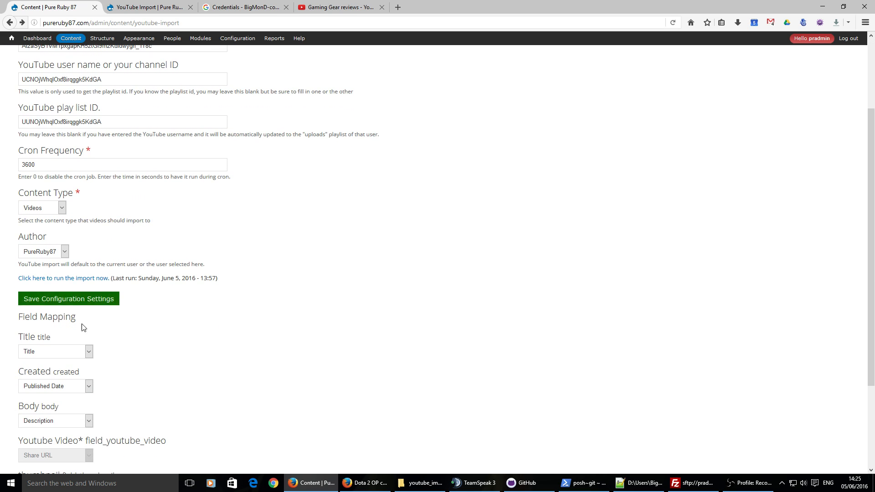
{"action": "scroll", "coordinate": [91, 341], "scroll_direction": "down", "scroll_amount": 2}
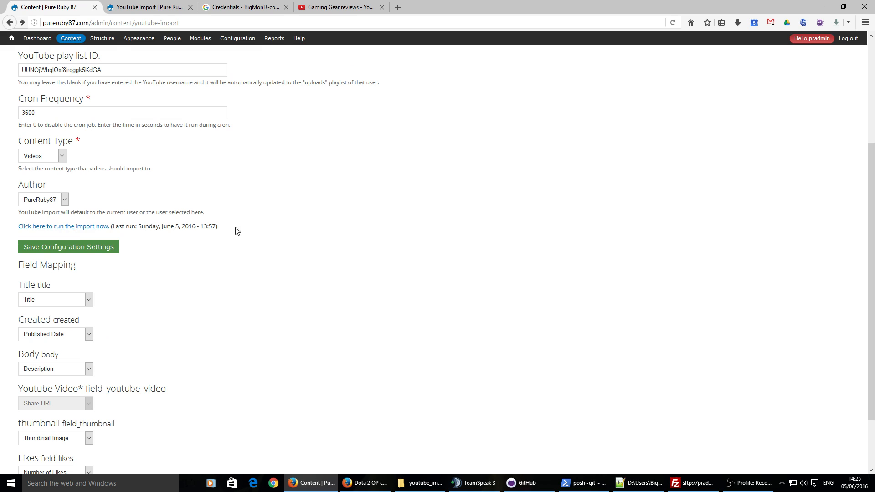
{"action": "scroll", "coordinate": [207, 247], "scroll_direction": "down", "scroll_amount": 3}
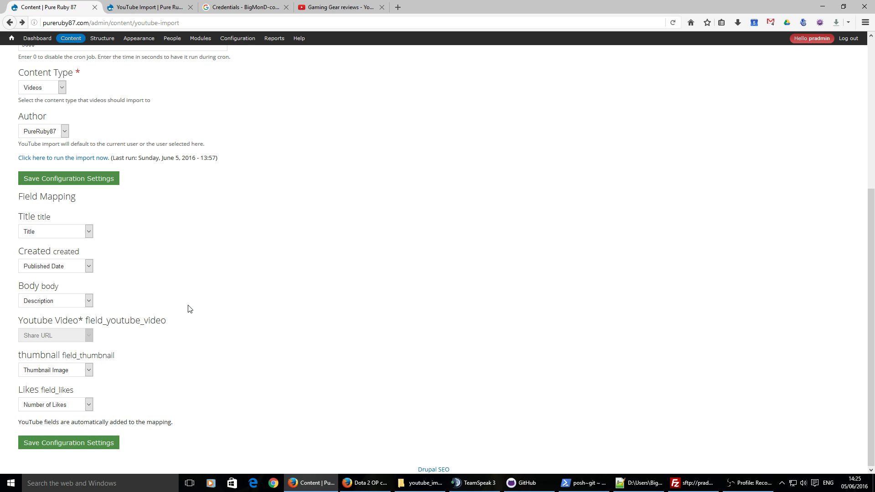
{"action": "double_click", "coordinate": [70, 239]}
{"action": "left_click", "coordinate": [71, 235]}
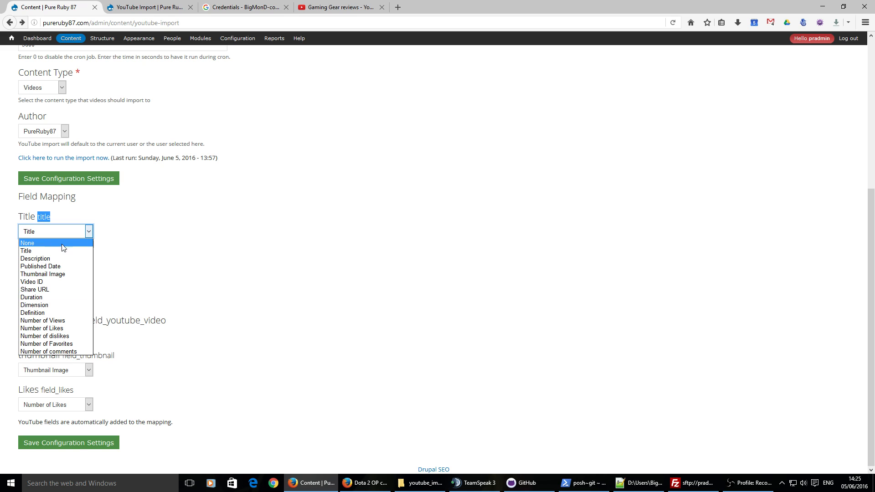
{"action": "left_click", "coordinate": [140, 225]}
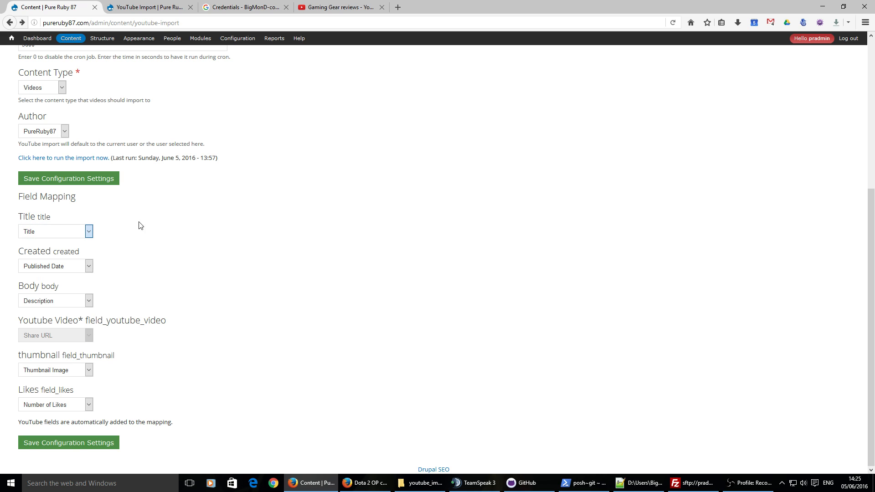
{"action": "left_click", "coordinate": [90, 266]}
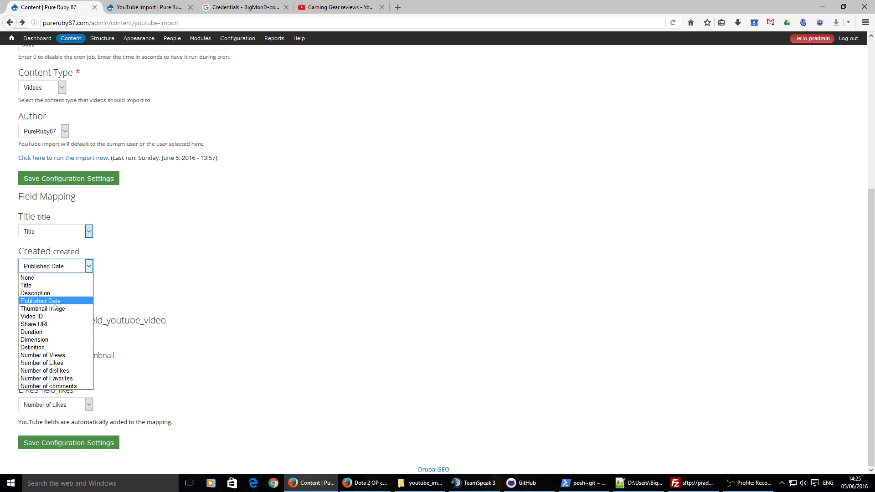
{"action": "left_click", "coordinate": [25, 254]}
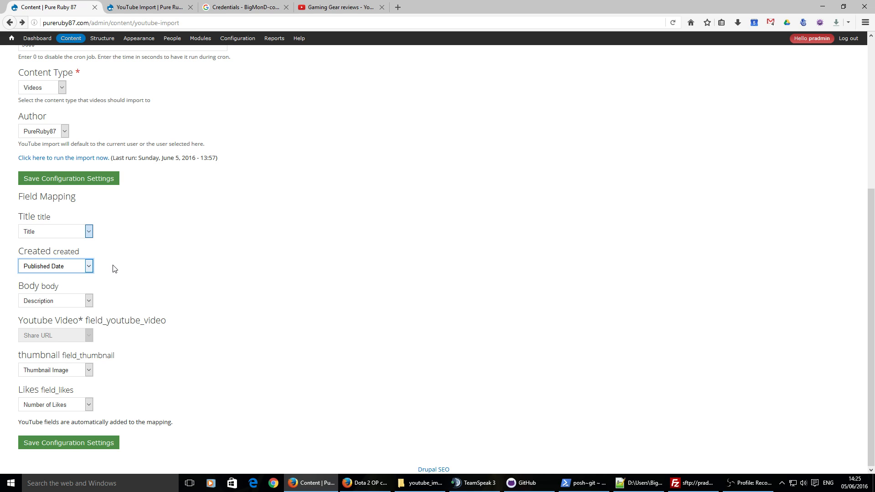
Examine the source options for the Body, thumbnail and Likes mappings, and return to the option that runs the import.
{"action": "left_click", "coordinate": [59, 304]}
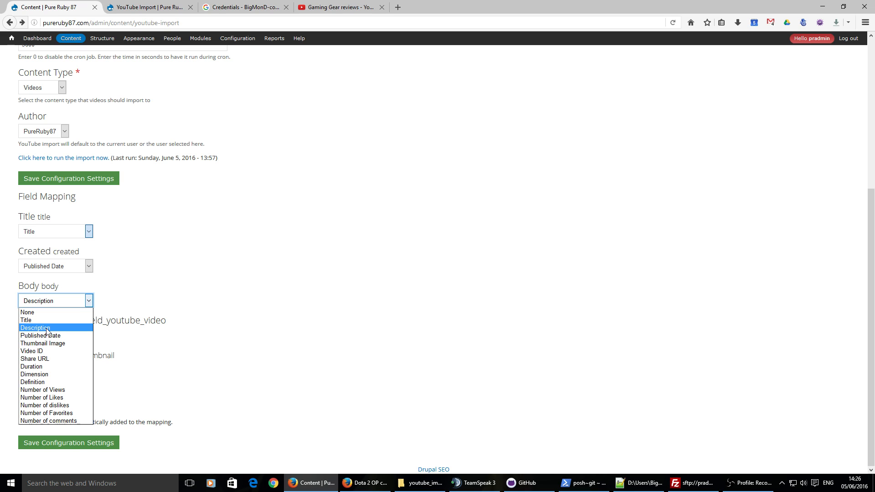
{"action": "left_click", "coordinate": [118, 285]}
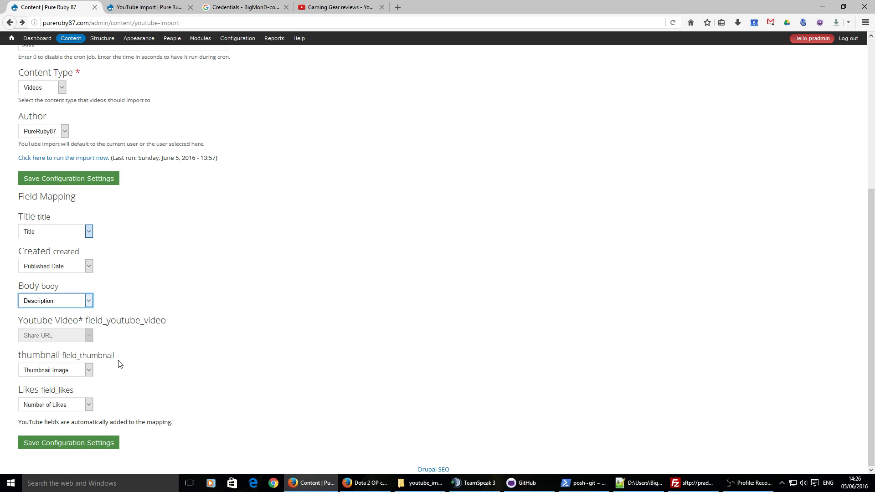
{"action": "left_click", "coordinate": [83, 372]}
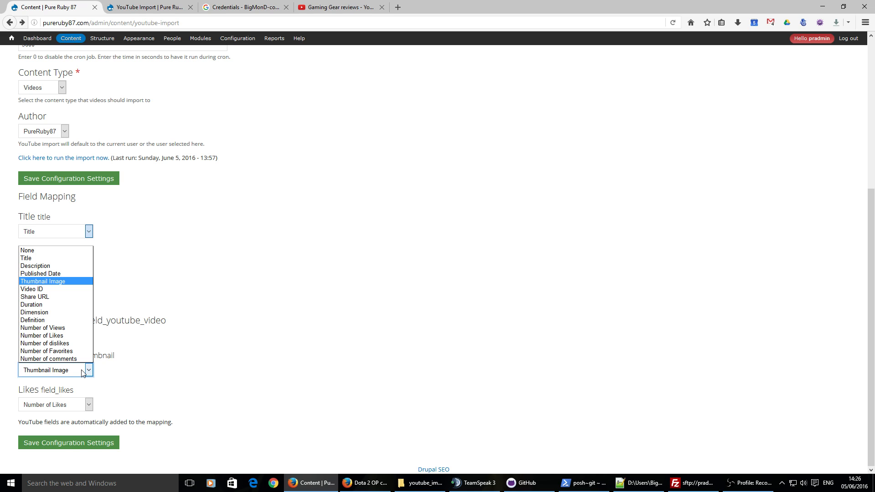
{"action": "left_click", "coordinate": [120, 352]}
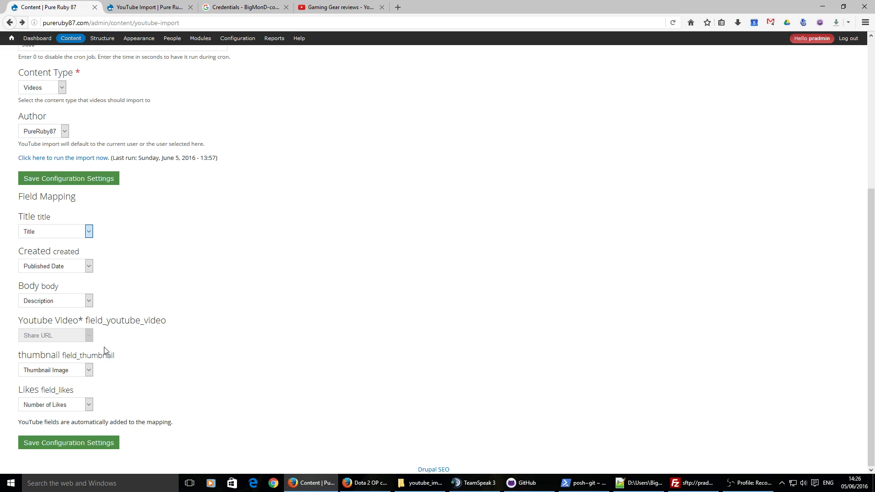
{"action": "left_click", "coordinate": [89, 405]}
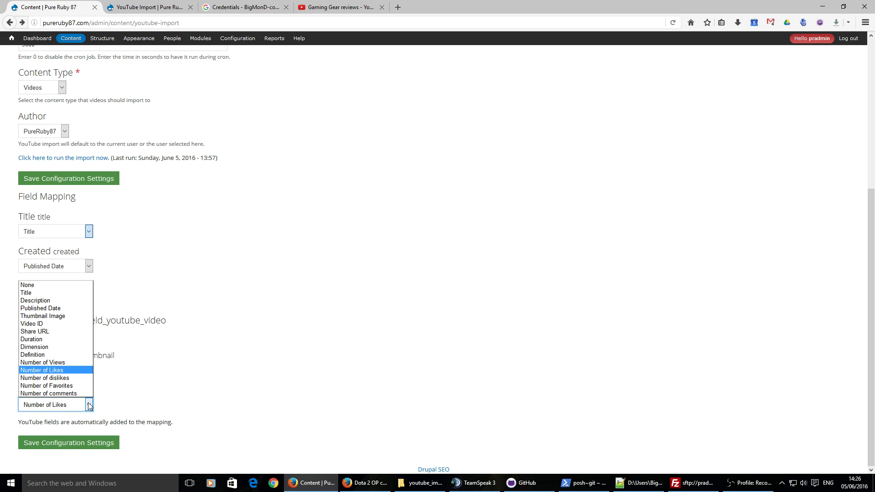
{"action": "left_click", "coordinate": [278, 390]}
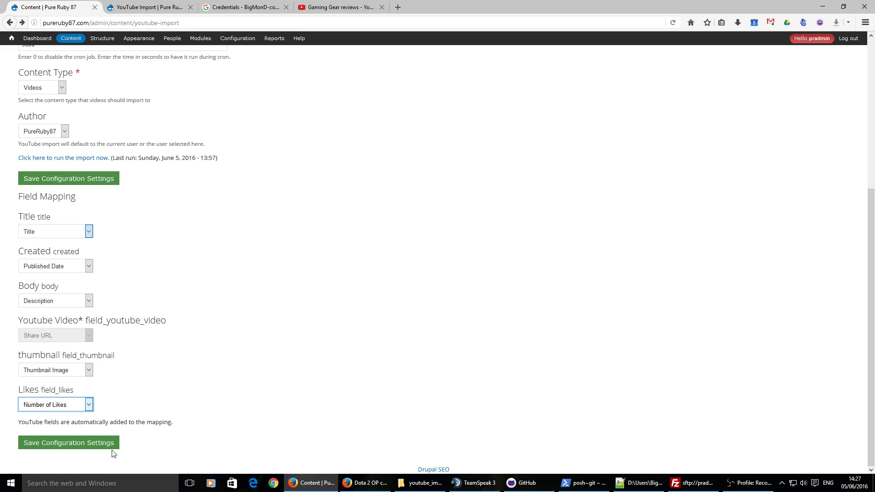
{"action": "left_click", "coordinate": [91, 450]}
{"action": "scroll", "coordinate": [198, 373], "scroll_direction": "up", "scroll_amount": 5}
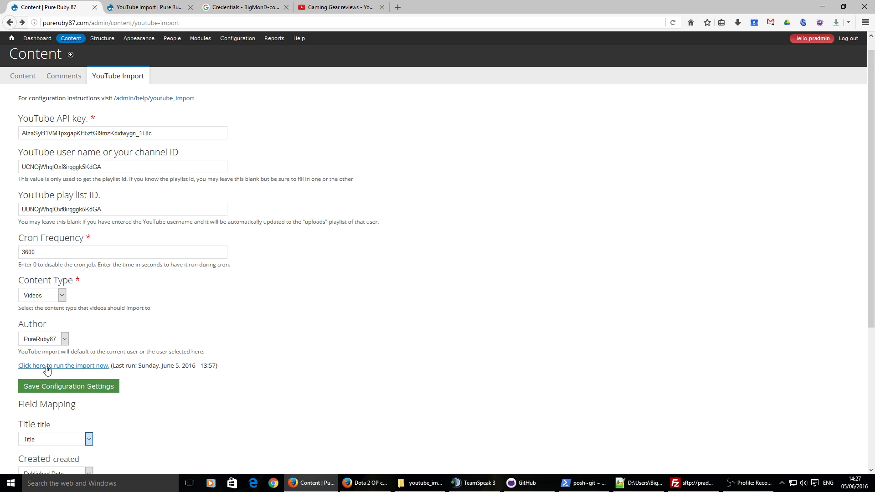
Run the YouTube import with the current settings and check the status message it returns.
{"action": "left_click", "coordinate": [90, 367]}
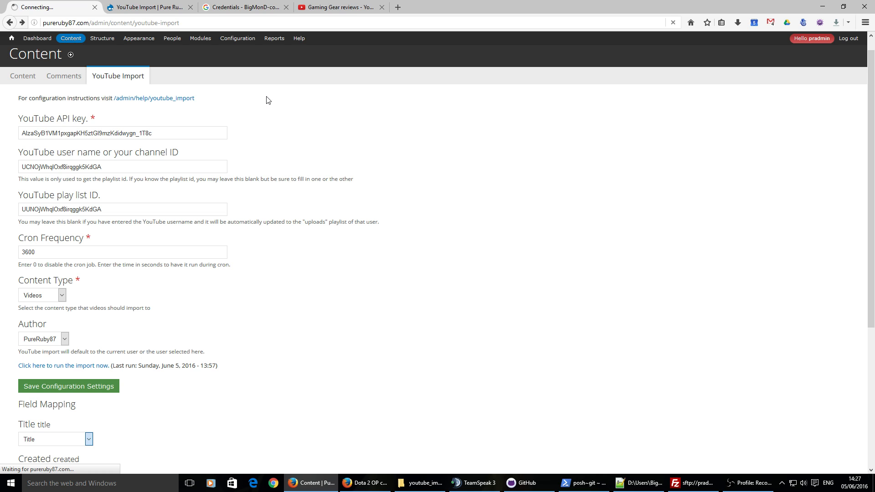
{"action": "scroll", "coordinate": [250, 226], "scroll_direction": "down", "scroll_amount": 2}
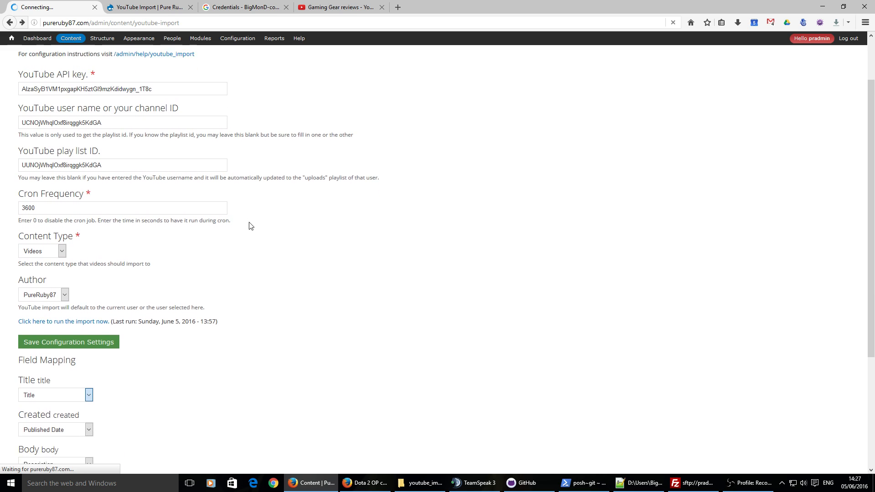
{"action": "scroll", "coordinate": [251, 226], "scroll_direction": "up", "scroll_amount": 3}
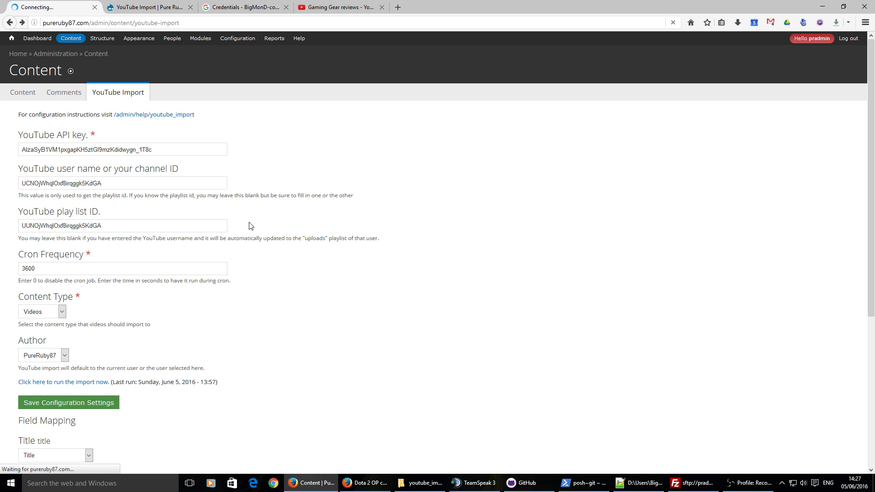
{"action": "mouse_move", "coordinate": [59, 42]}
{"action": "mouse_move", "coordinate": [218, 44]}
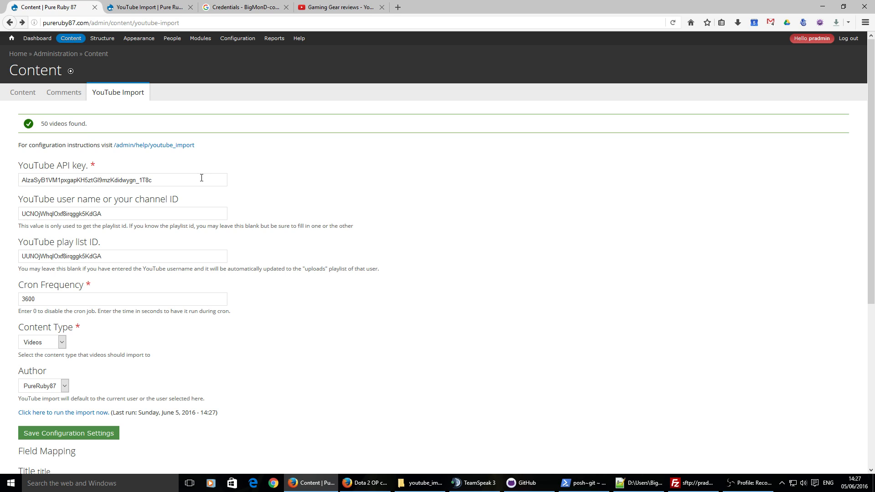
{"action": "left_click_drag", "start_coordinate": [89, 130], "coordinate": [42, 132]}
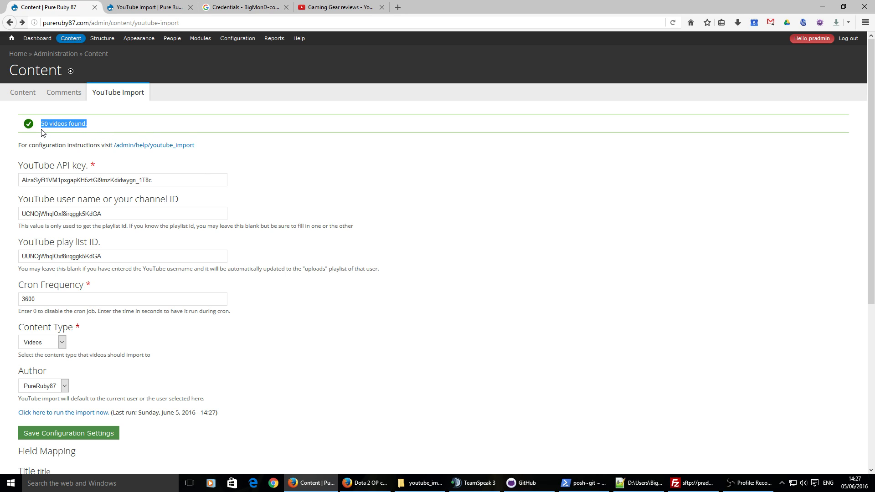
{"action": "left_click", "coordinate": [41, 132]}
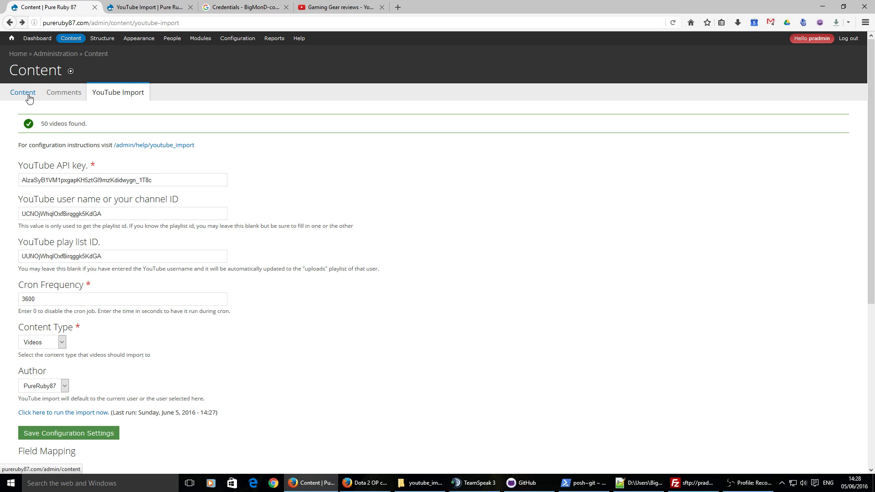
Go to the website's front page and look over the newest imported video post.
{"action": "left_click", "coordinate": [12, 40]}
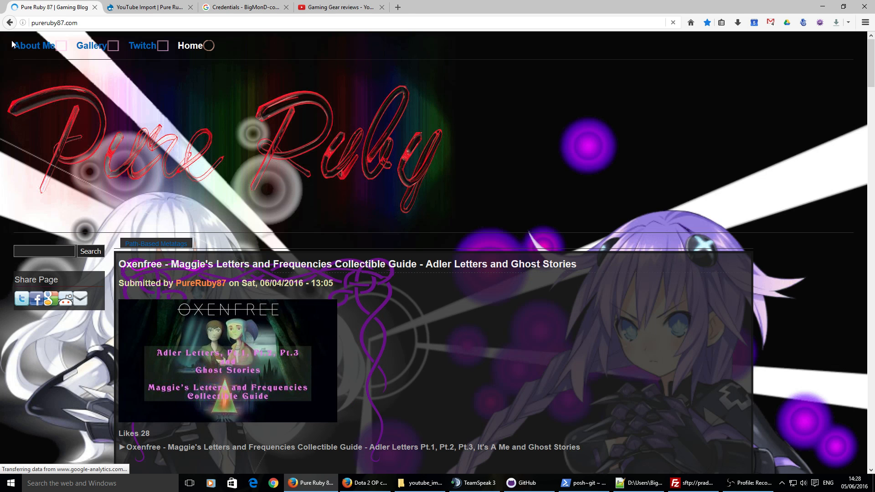
{"action": "scroll", "coordinate": [292, 403], "scroll_direction": "down", "scroll_amount": 2}
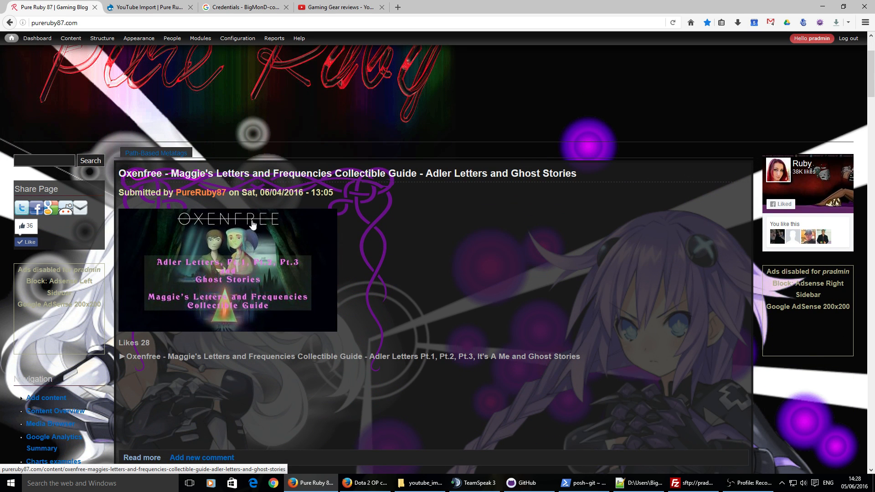
{"action": "scroll", "coordinate": [231, 299], "scroll_direction": "up", "scroll_amount": 2}
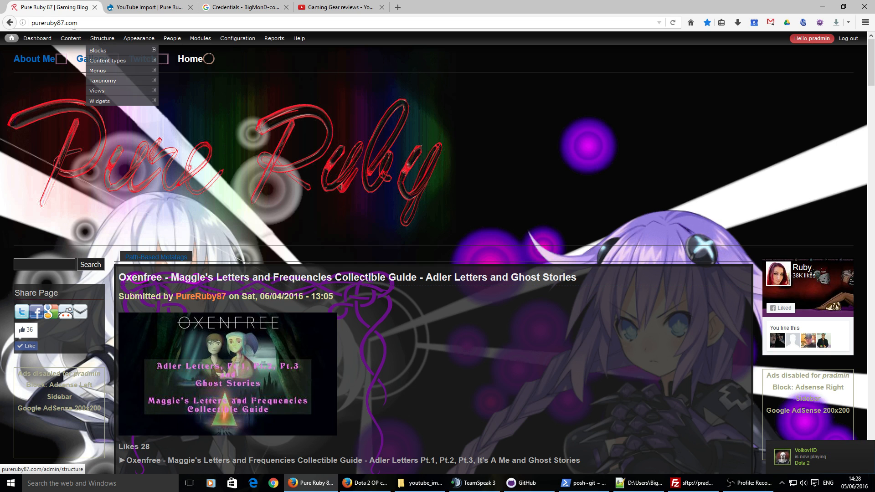
{"action": "left_click", "coordinate": [271, 5]}
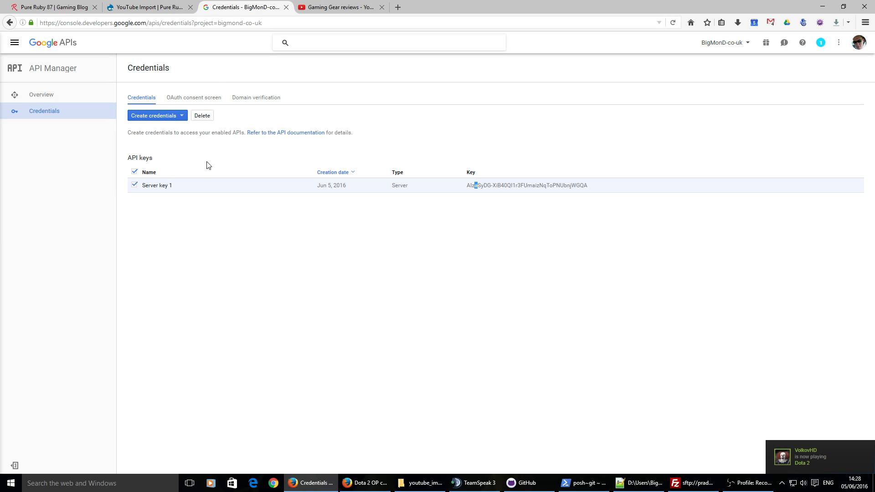
{"action": "left_click", "coordinate": [16, 5]}
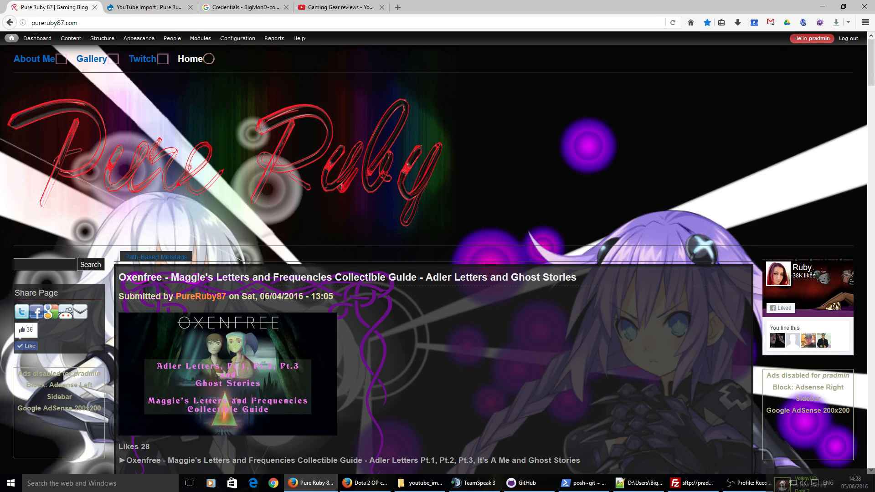
{"action": "scroll", "coordinate": [370, 297], "scroll_direction": "down", "scroll_amount": 1}
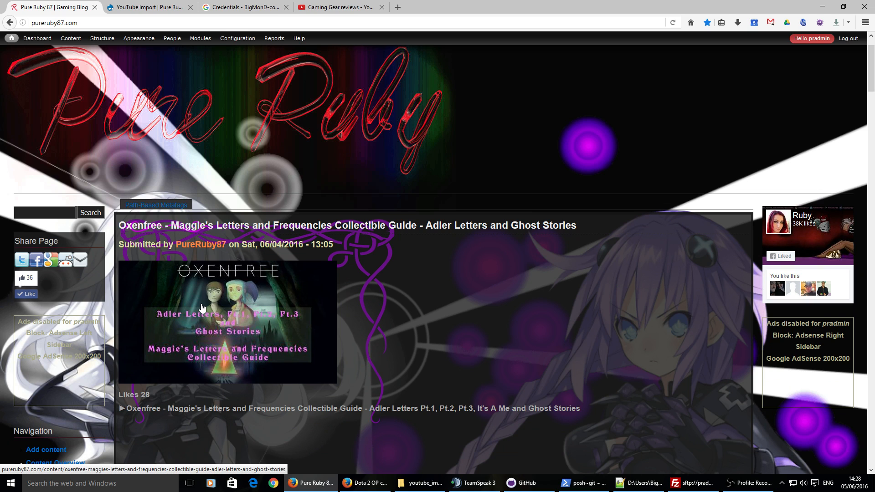
Open the Oxenfree collectible guide post and test its embedded video by playing and pausing it.
{"action": "left_click", "coordinate": [267, 227]}
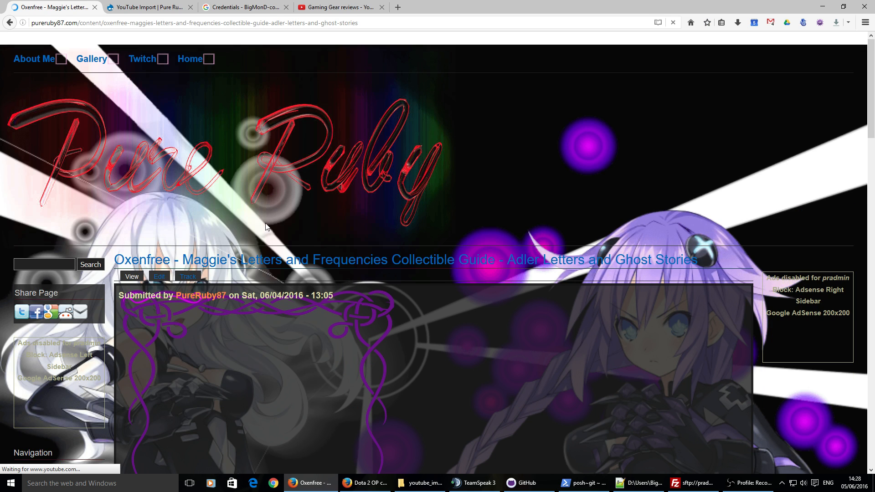
{"action": "scroll", "coordinate": [360, 323], "scroll_direction": "down", "scroll_amount": 3}
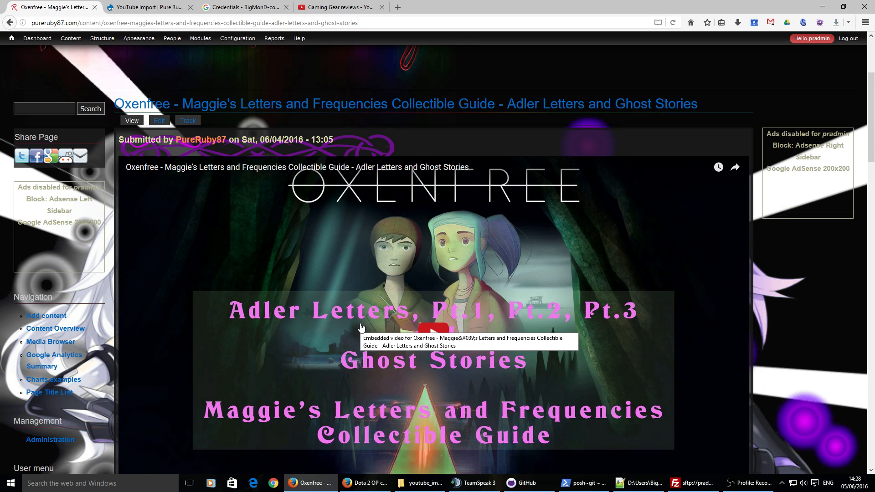
{"action": "scroll", "coordinate": [796, 299], "scroll_direction": "down", "scroll_amount": 3}
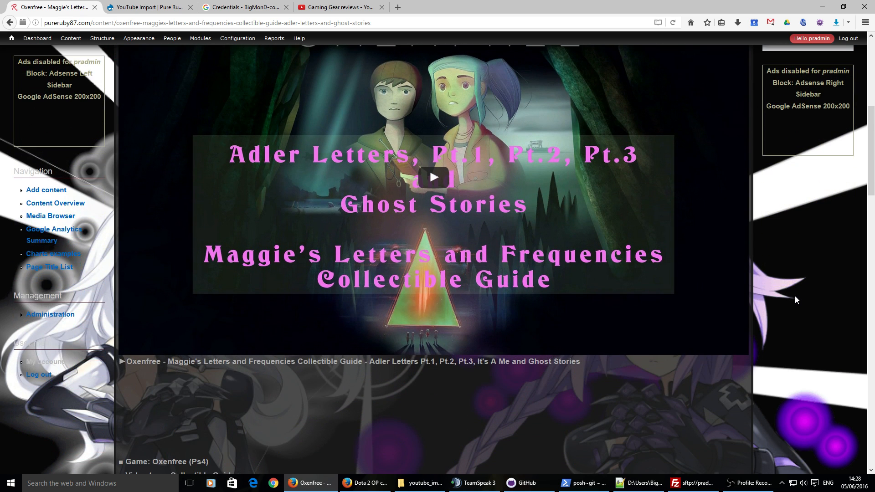
{"action": "scroll", "coordinate": [795, 296], "scroll_direction": "up", "scroll_amount": 1}
{"action": "left_click", "coordinate": [425, 240]}
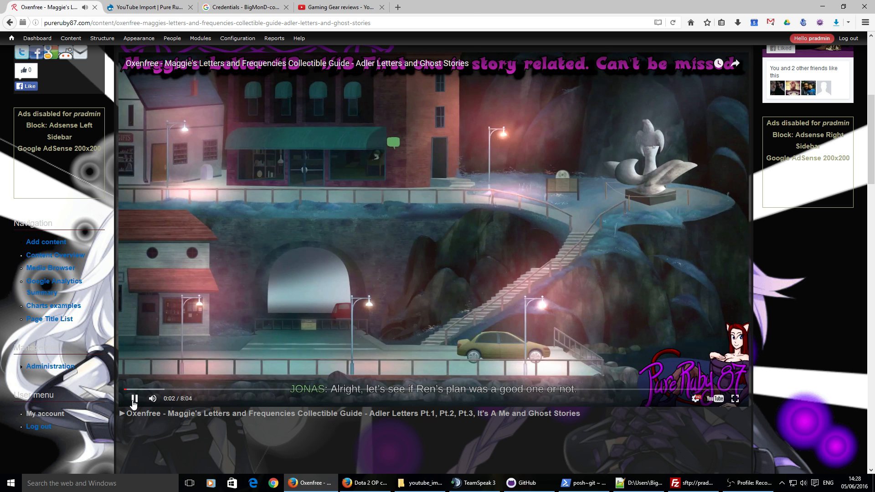
{"action": "left_click", "coordinate": [133, 399]}
Examine the imported description text and the Likes field of the Oxenfree post.
{"action": "scroll", "coordinate": [248, 460], "scroll_direction": "up", "scroll_amount": 4}
{"action": "scroll", "coordinate": [249, 451], "scroll_direction": "down", "scroll_amount": 12}
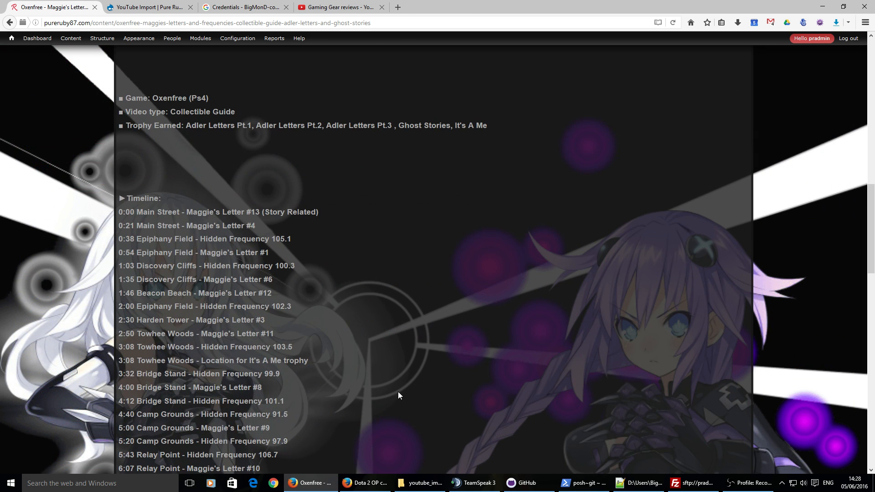
{"action": "left_click_drag", "start_coordinate": [398, 395], "coordinate": [274, 388]}
{"action": "scroll", "coordinate": [236, 258], "scroll_direction": "down", "scroll_amount": 10}
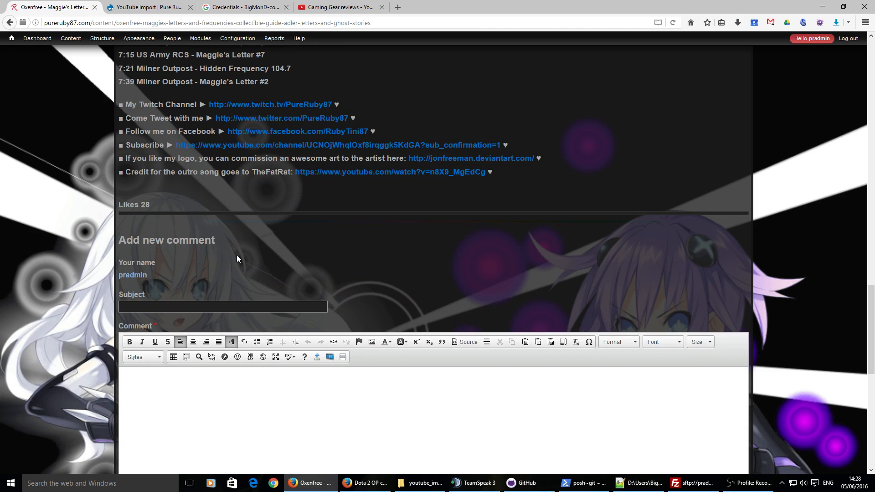
{"action": "left_click_drag", "start_coordinate": [154, 208], "coordinate": [114, 207]}
{"action": "left_click", "coordinate": [202, 238]}
{"action": "scroll", "coordinate": [212, 244], "scroll_direction": "up", "scroll_amount": 15}
{"action": "scroll", "coordinate": [211, 245], "scroll_direction": "up", "scroll_amount": 5}
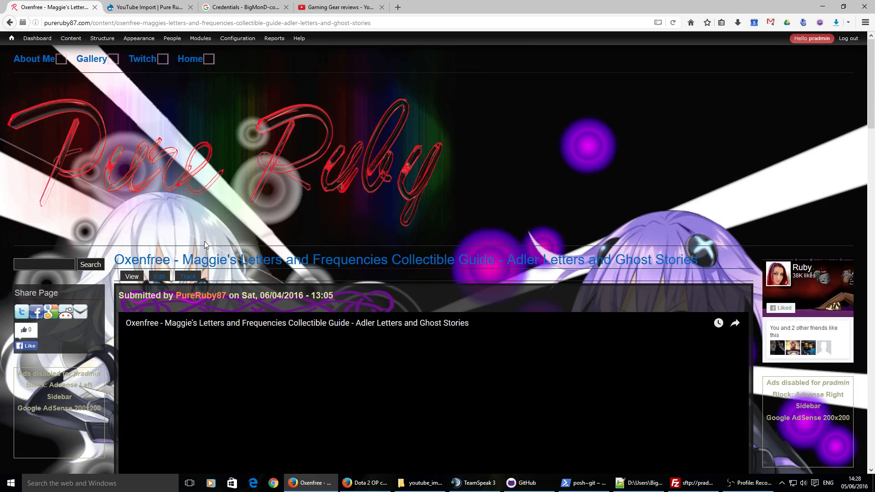
Return to the website's front page and review the YouTube Import help instructions through to the final step.
{"action": "left_click", "coordinate": [11, 39]}
{"action": "left_click", "coordinate": [149, 6]}
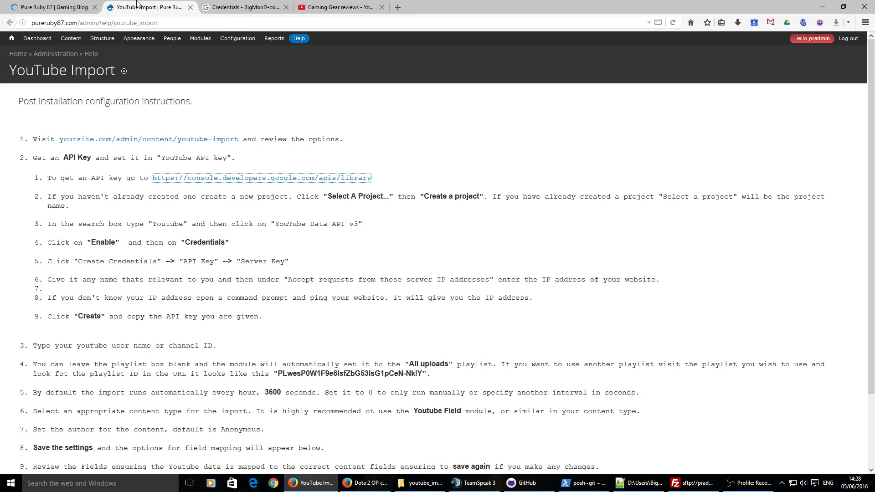
{"action": "scroll", "coordinate": [431, 382], "scroll_direction": "down", "scroll_amount": 3}
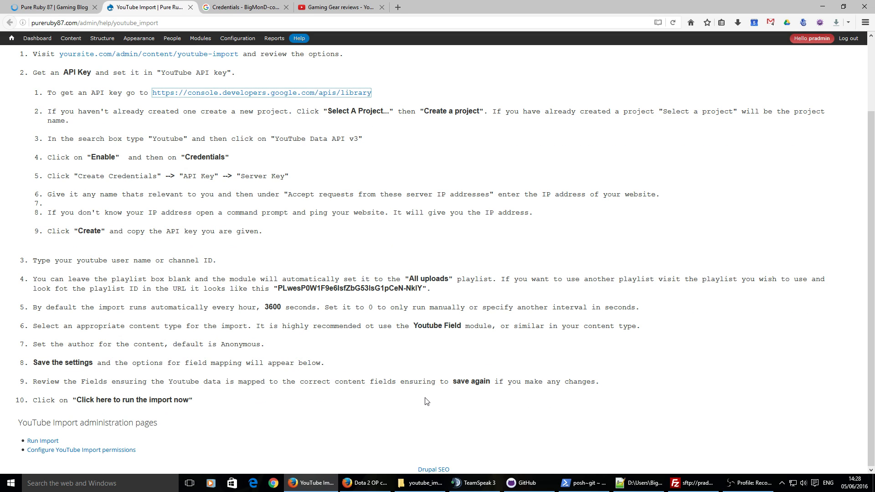